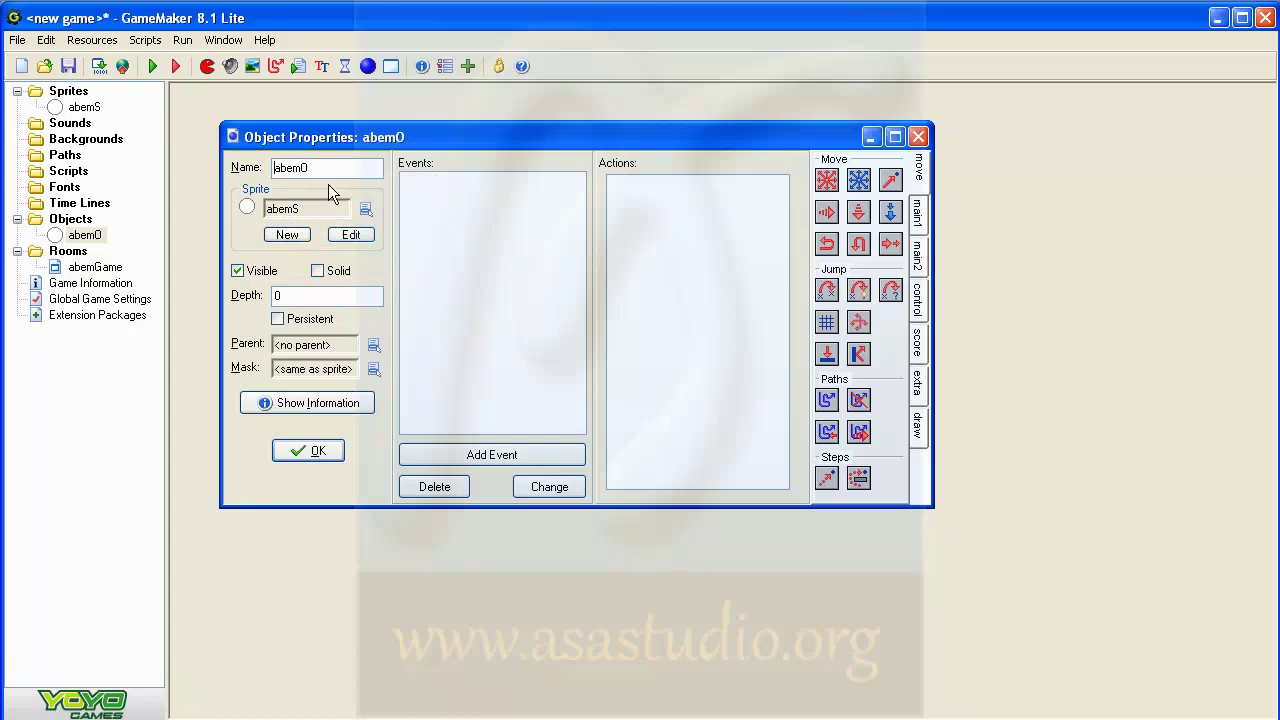
# Add a Key Press event for the <Left> key to the abemO object
pyautogui.click(496, 456)
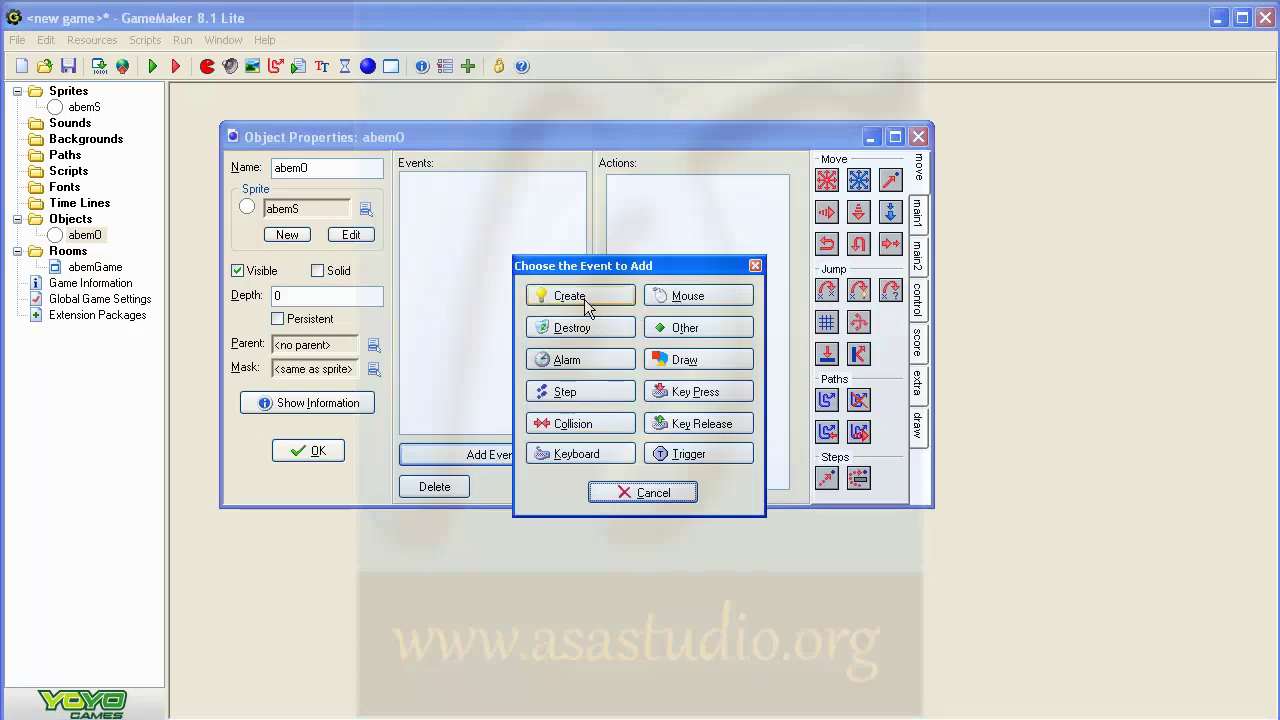
pyautogui.click(708, 397)
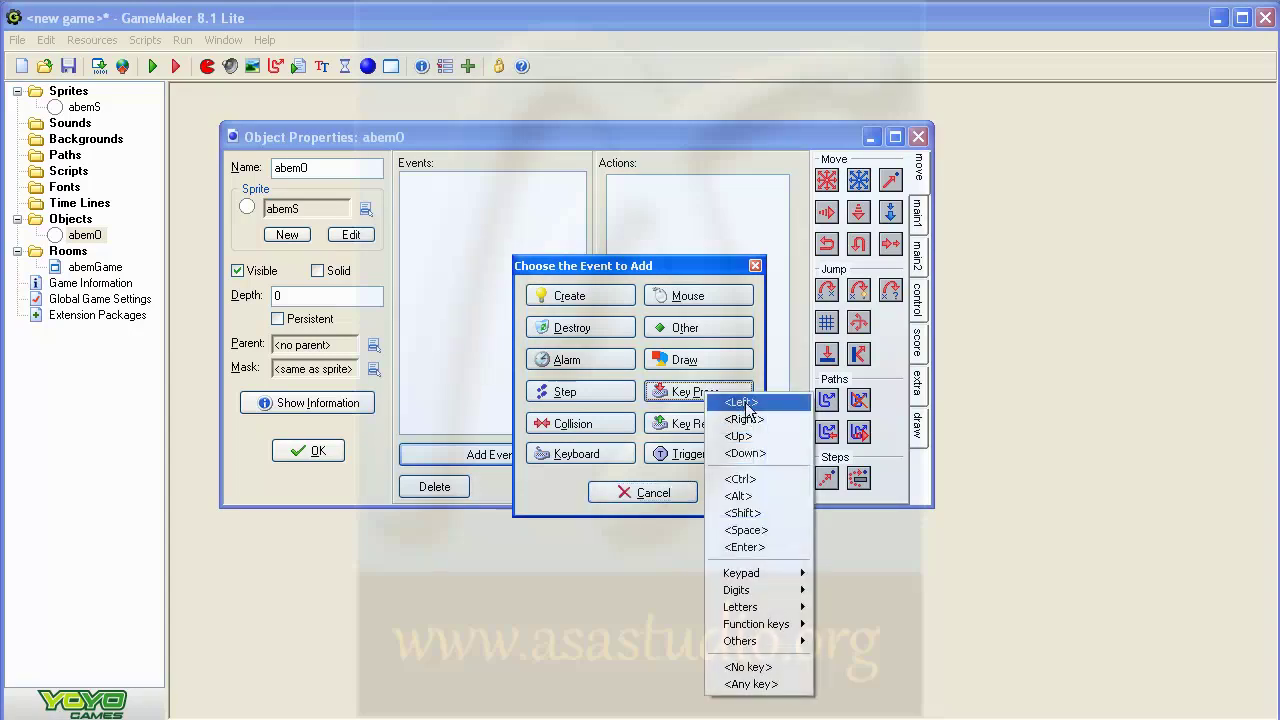
pyautogui.click(745, 402)
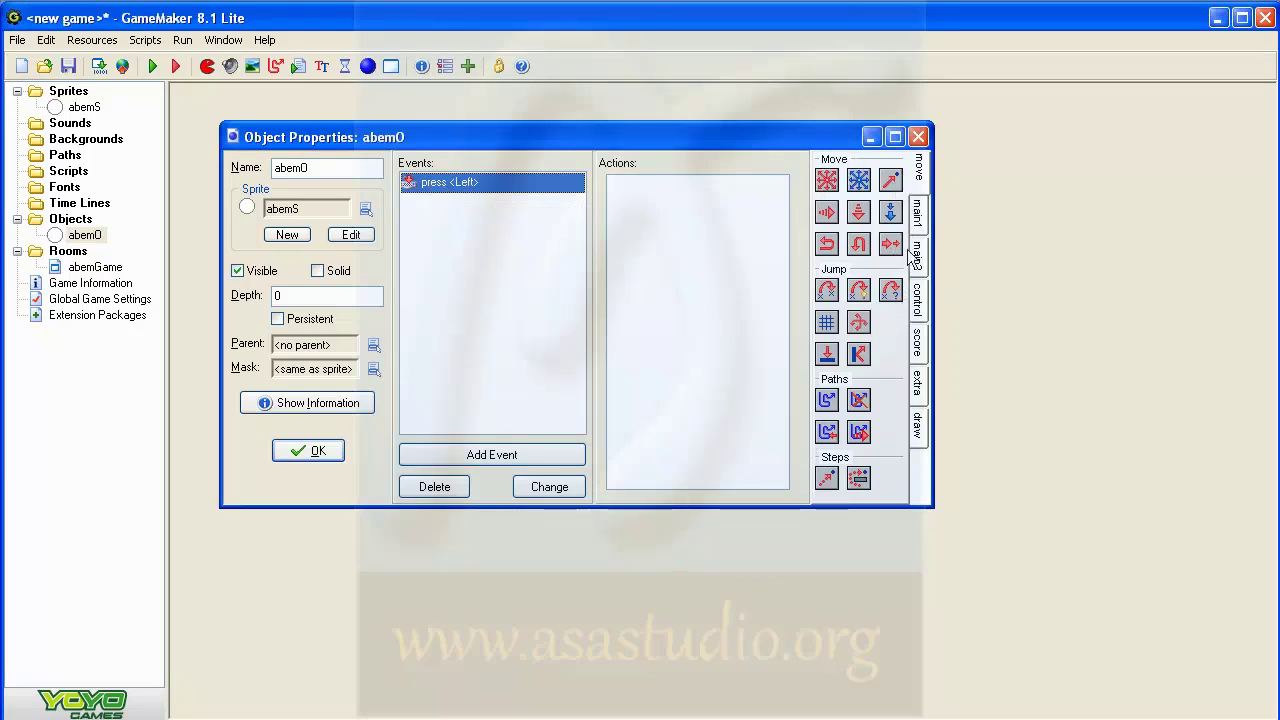
# Look through the main1, main2, control, score, extra and draw action categories available for the event
pyautogui.click(922, 212)
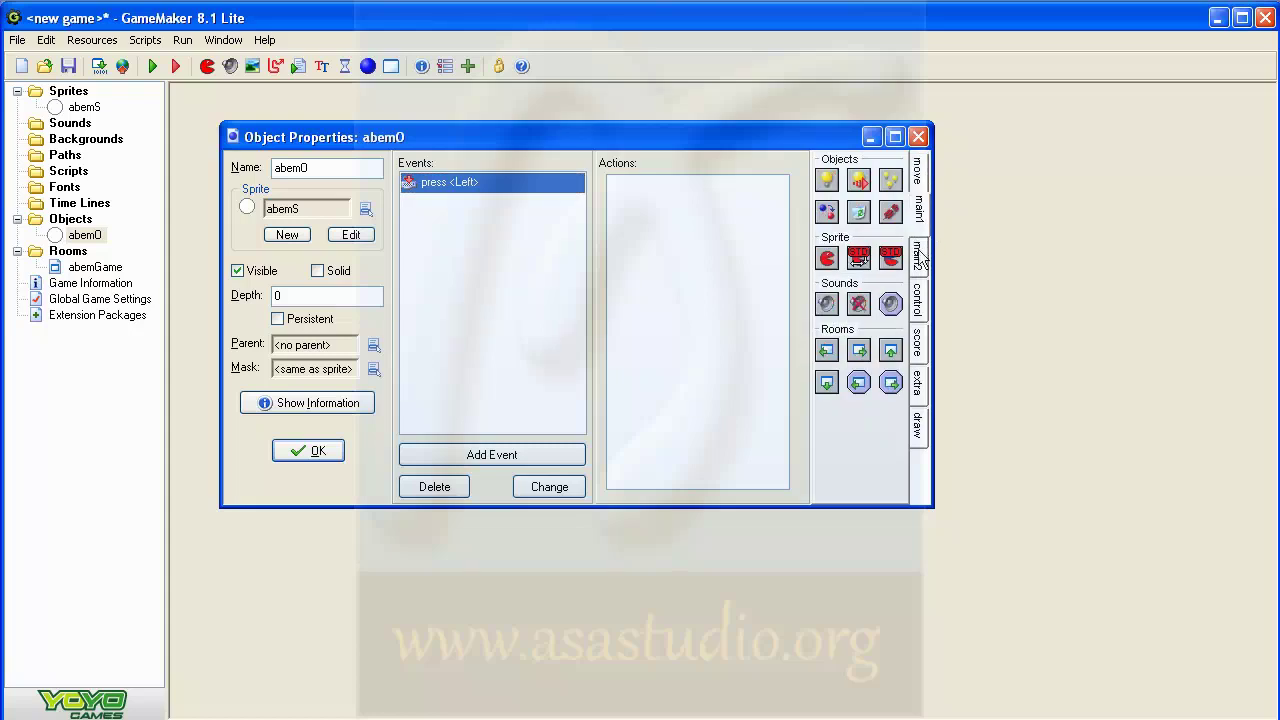
pyautogui.click(921, 255)
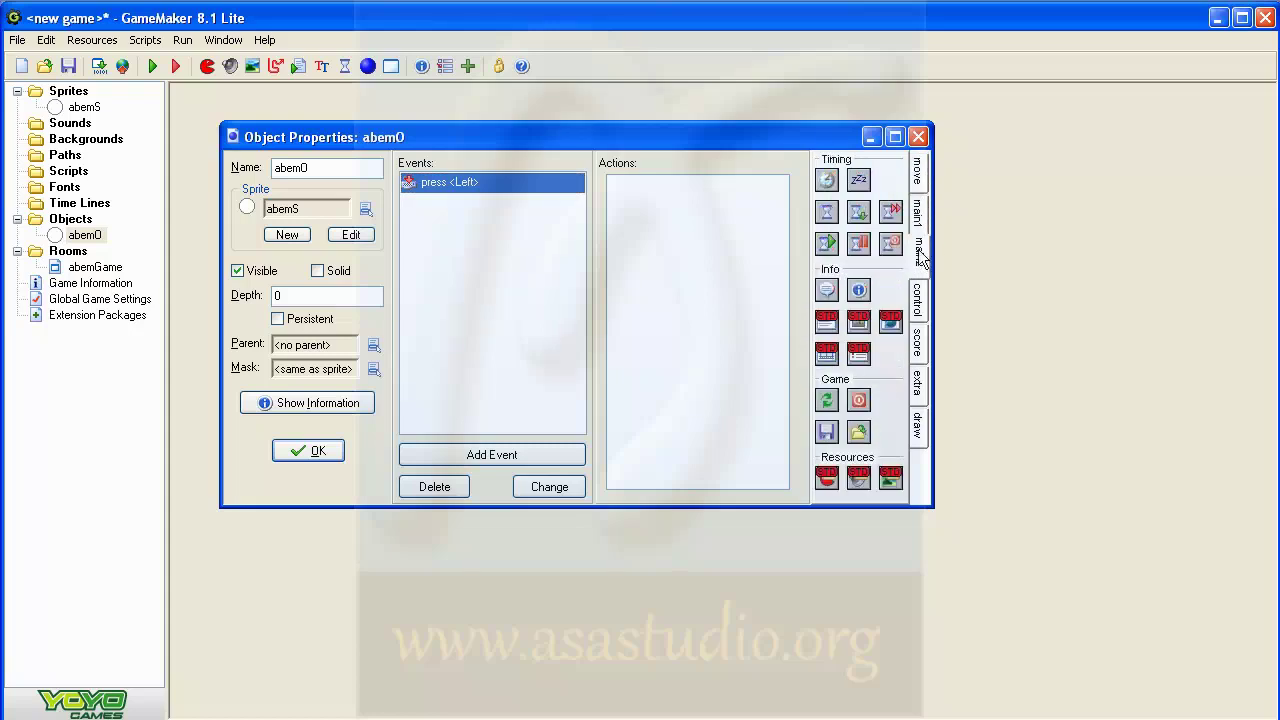
pyautogui.click(921, 305)
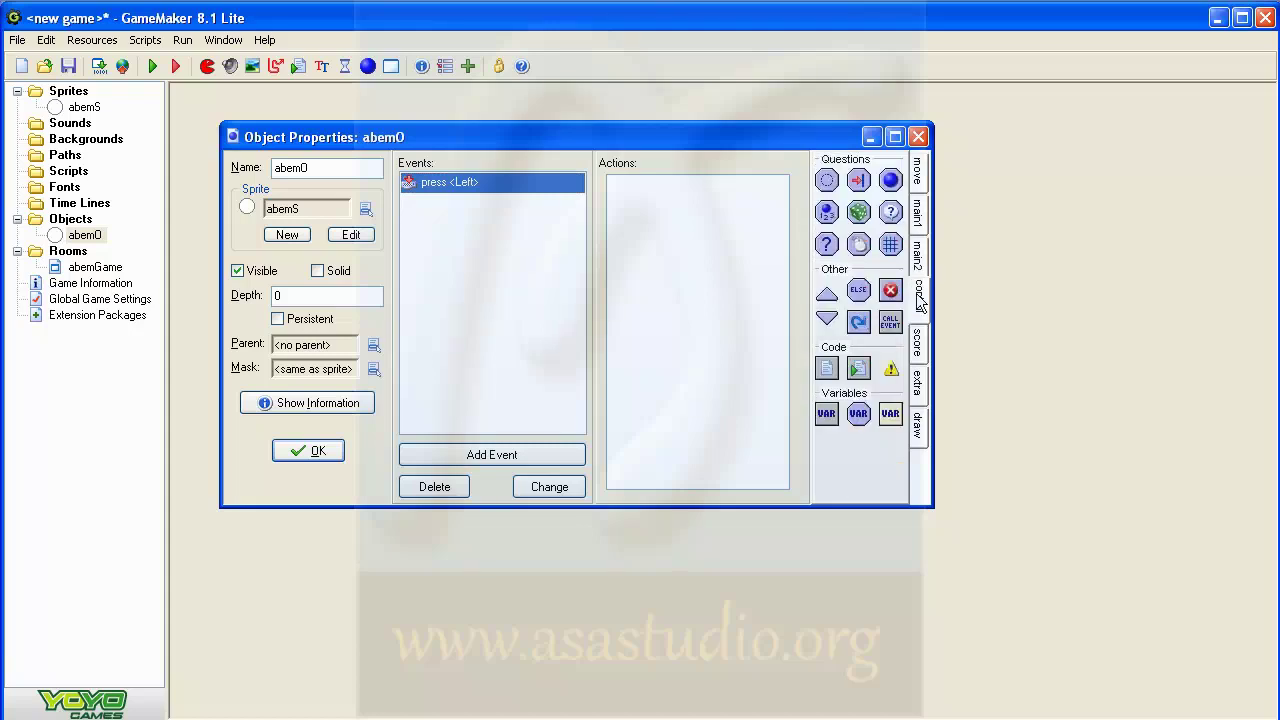
pyautogui.click(921, 262)
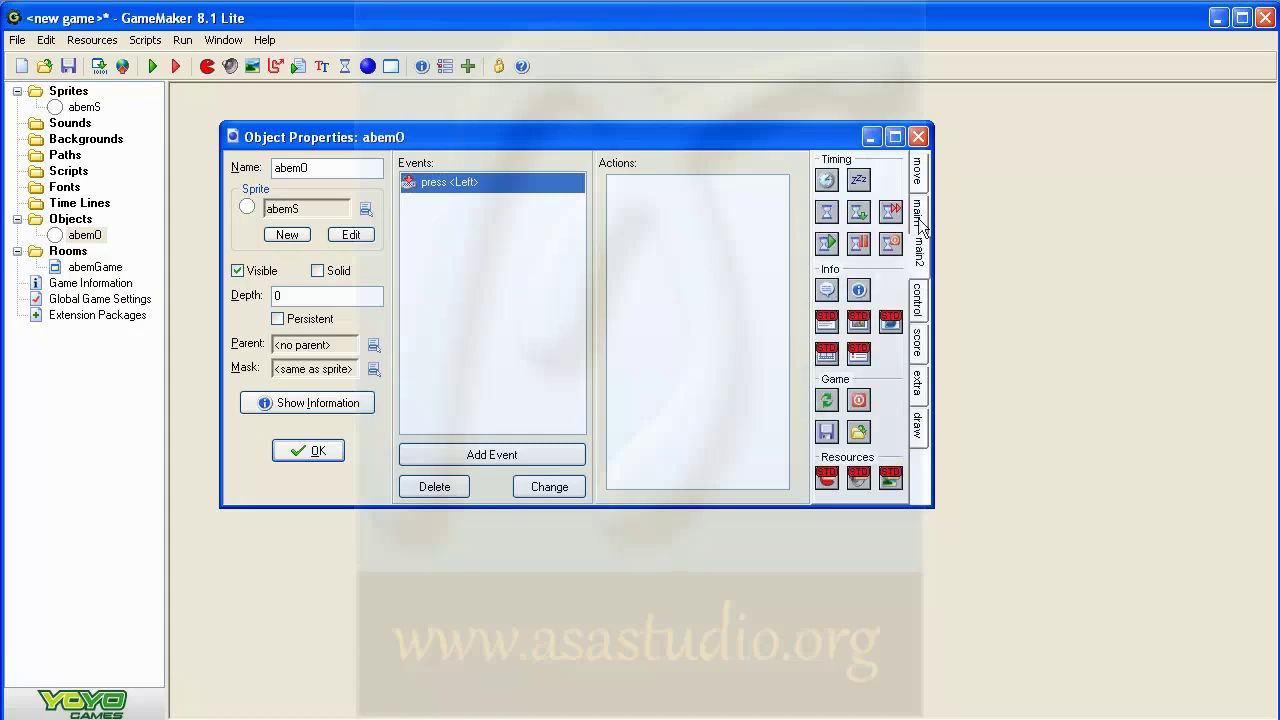
pyautogui.click(921, 222)
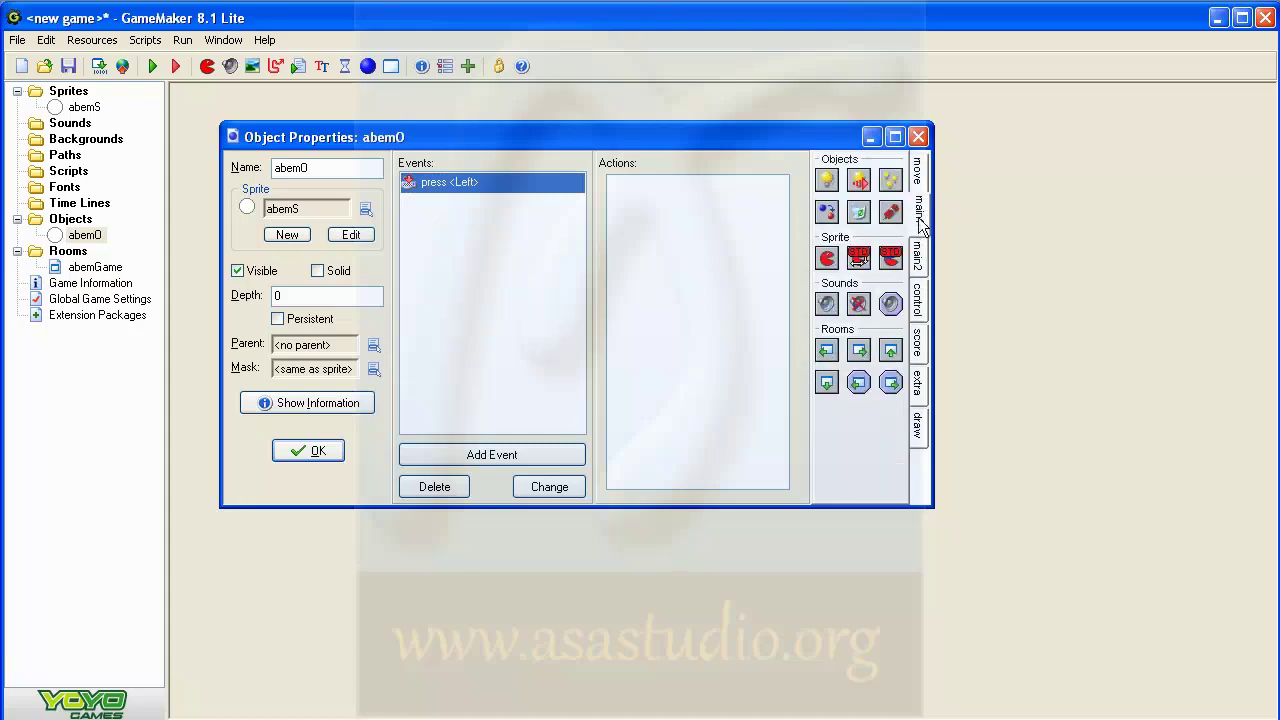
pyautogui.click(919, 350)
pyautogui.click(920, 392)
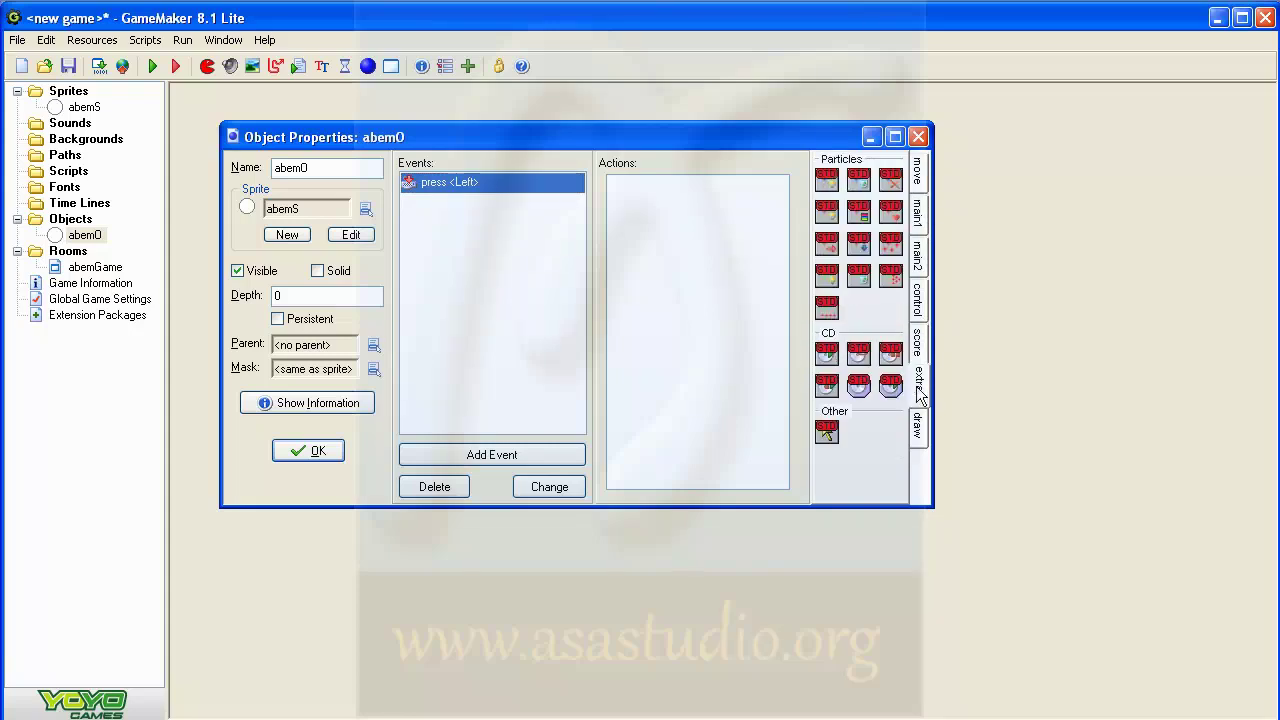
pyautogui.click(921, 428)
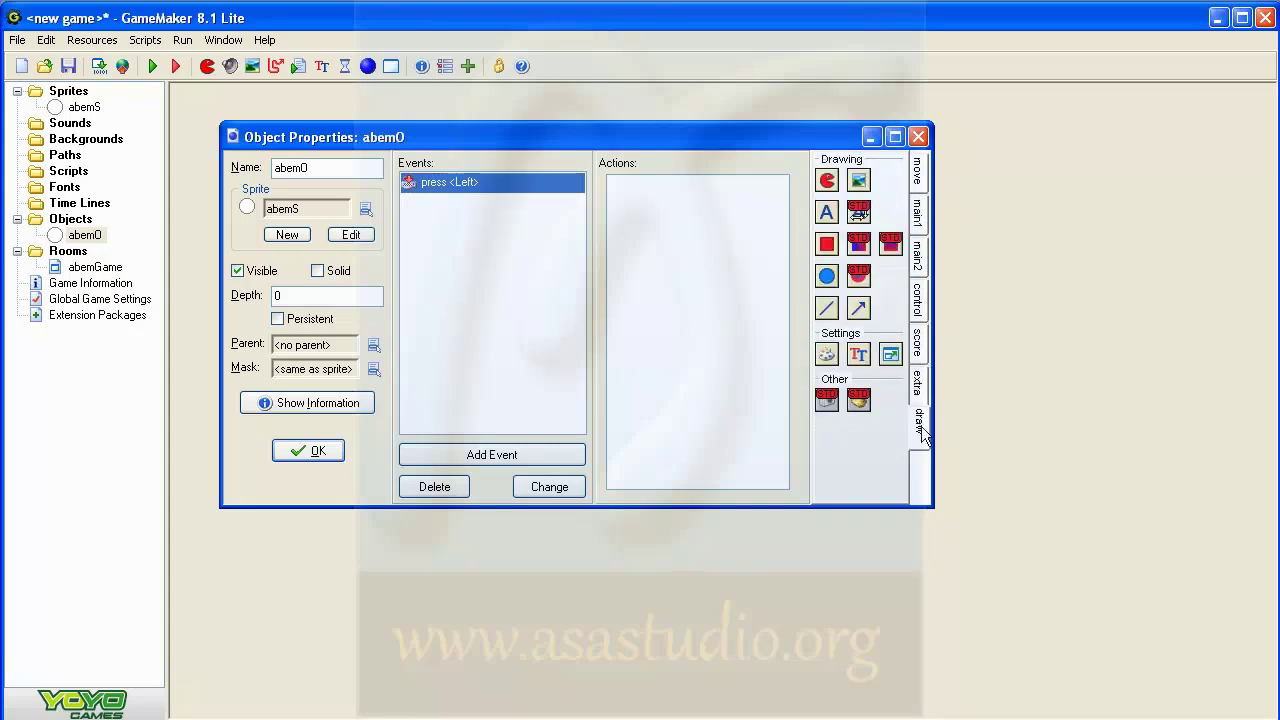
# Give the press <Left> event a Move Fixed action heading left at speed 3, and save the object
pyautogui.click(920, 176)
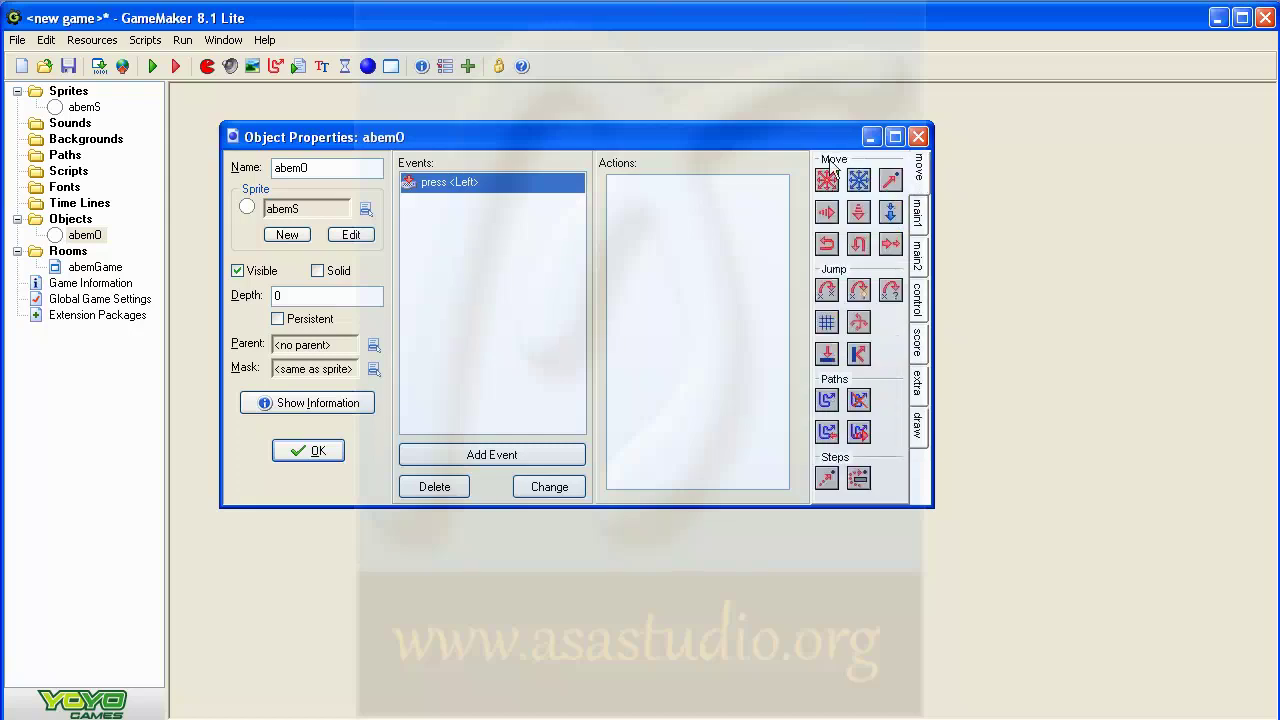
pyautogui.moveTo(827, 187); pyautogui.dragTo(657, 191)
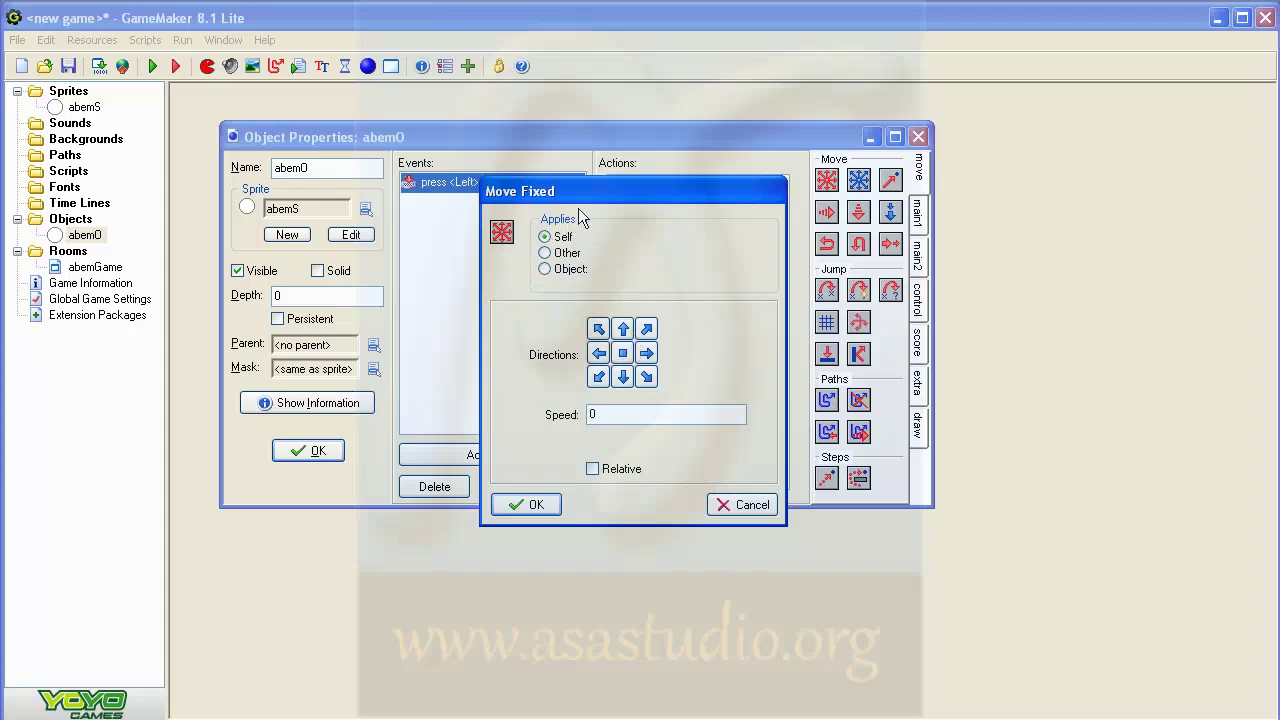
pyautogui.click(599, 356)
pyautogui.moveTo(606, 413); pyautogui.dragTo(557, 425)
pyautogui.write('3')
pyautogui.click(525, 504)
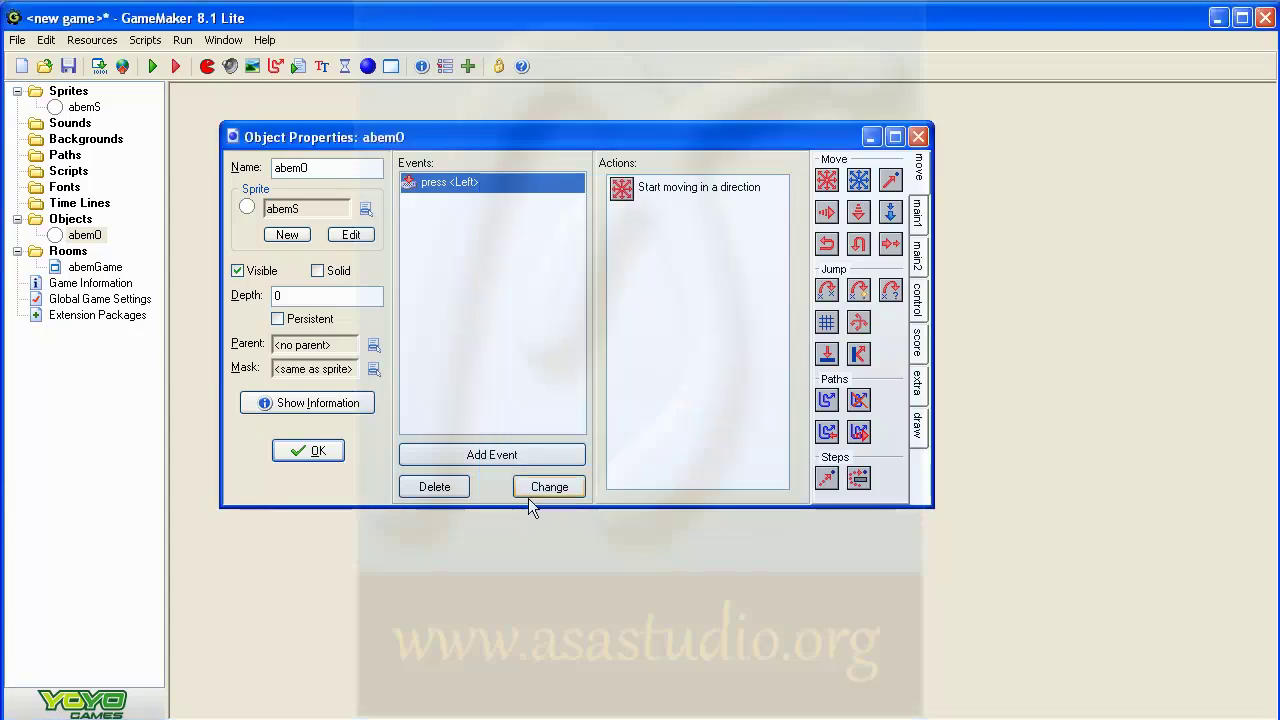
pyautogui.click(312, 452)
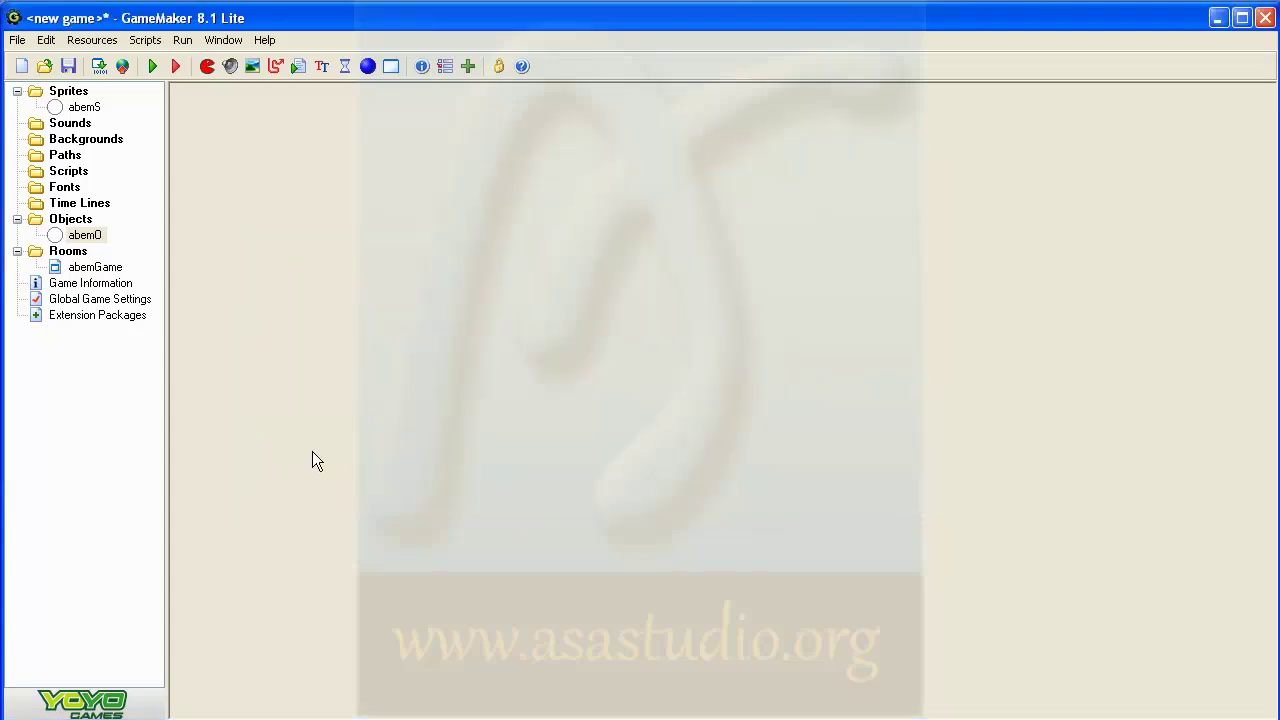
# Run the game to test the ball's leftward movement with the left arrow, and close the game window
pyautogui.click(156, 65)
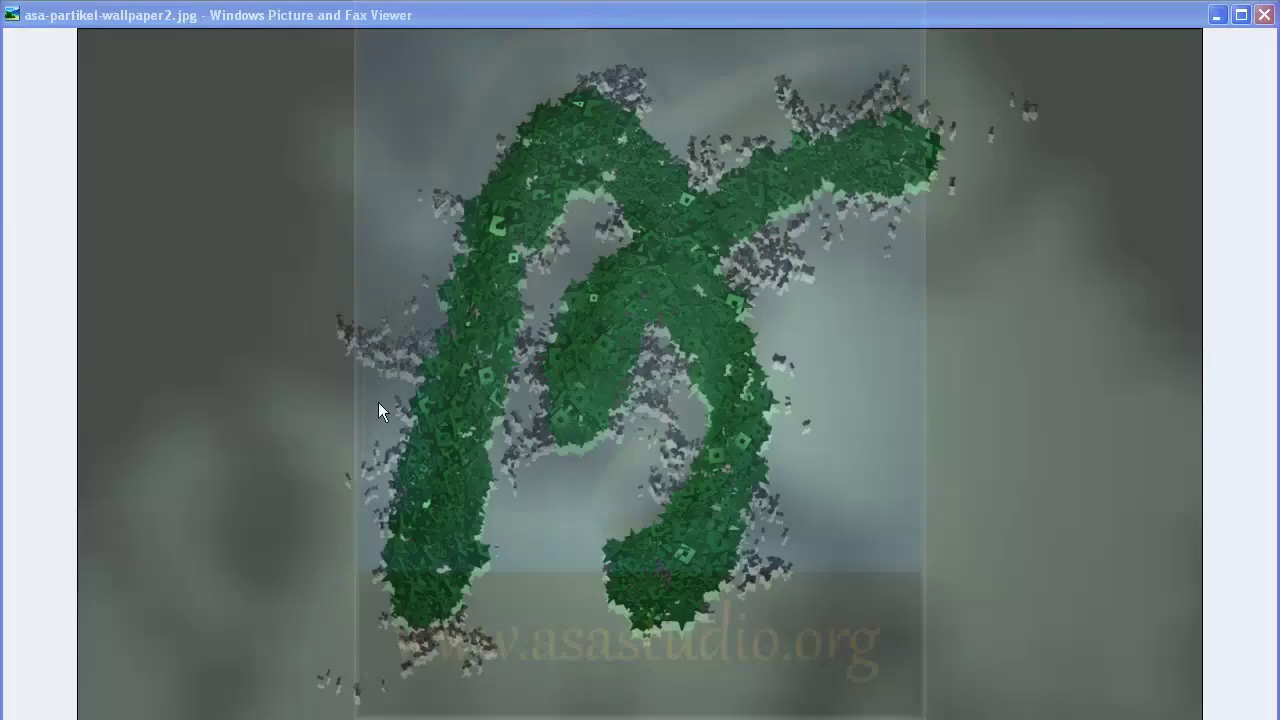
pyautogui.press('Left')
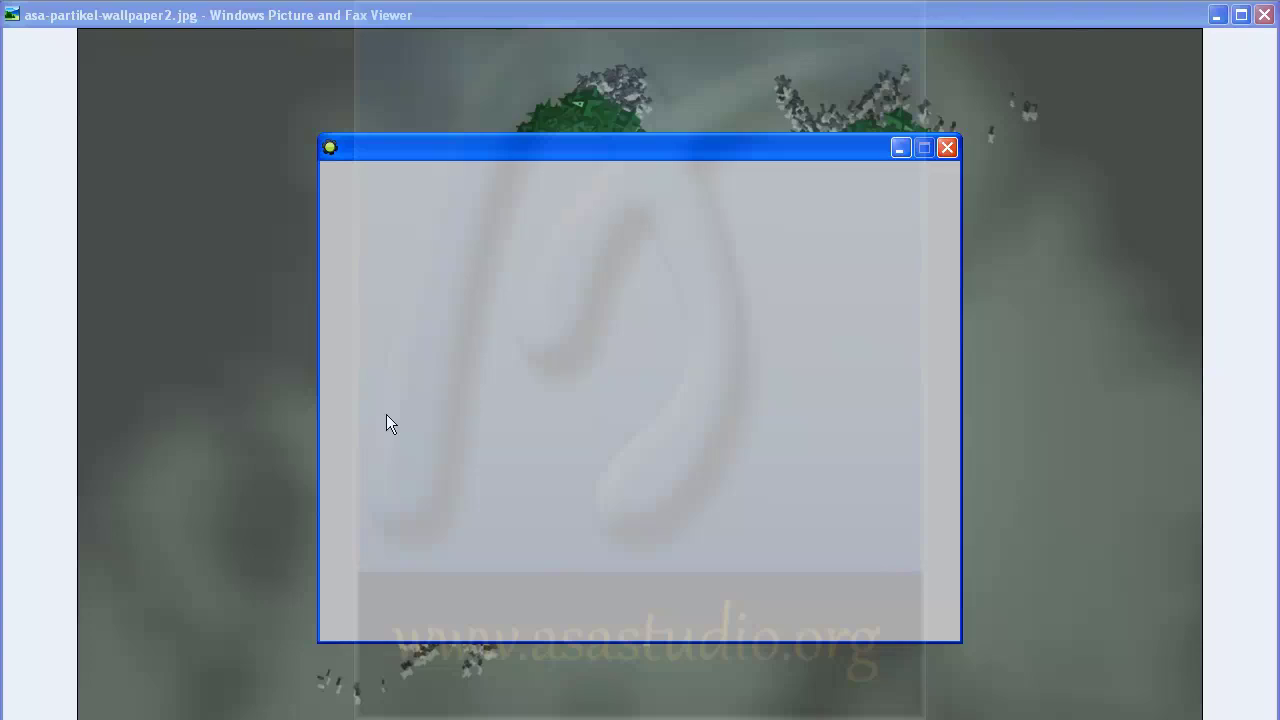
pyautogui.click(945, 148)
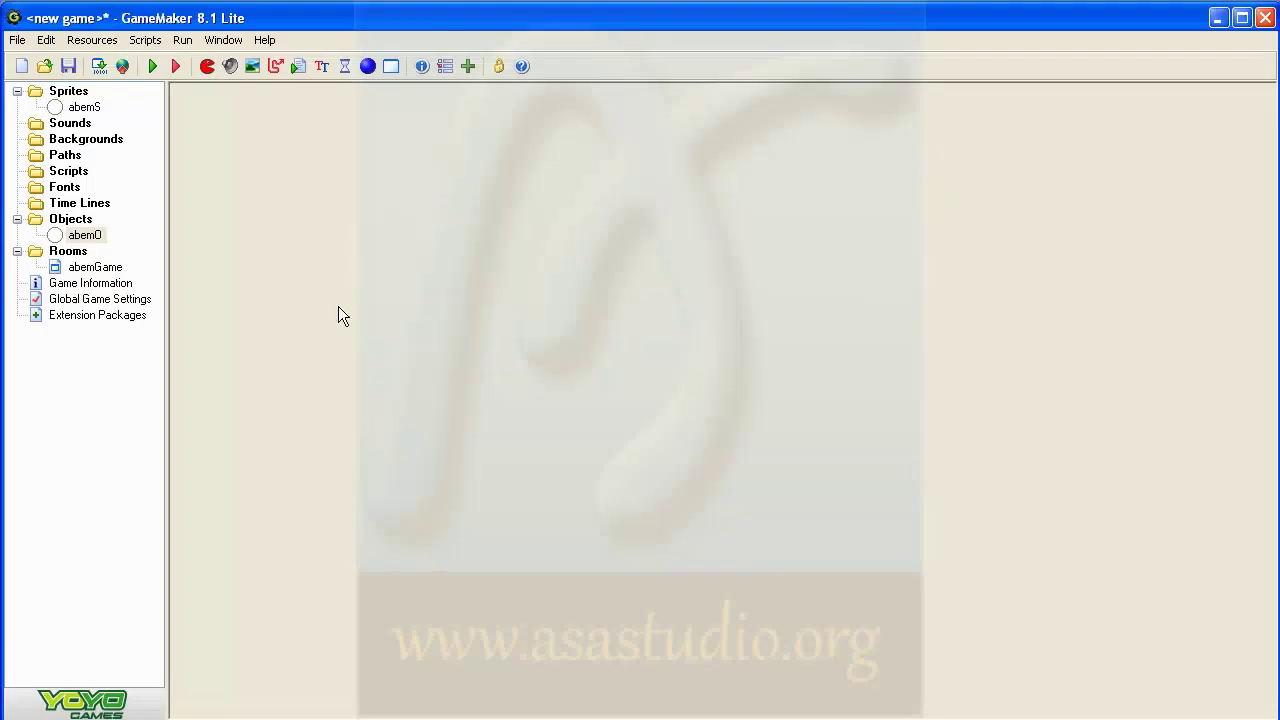
# Reopen the abemO object's properties and add a Key Release event for the <Left> key
pyautogui.doubleClick(82, 236)
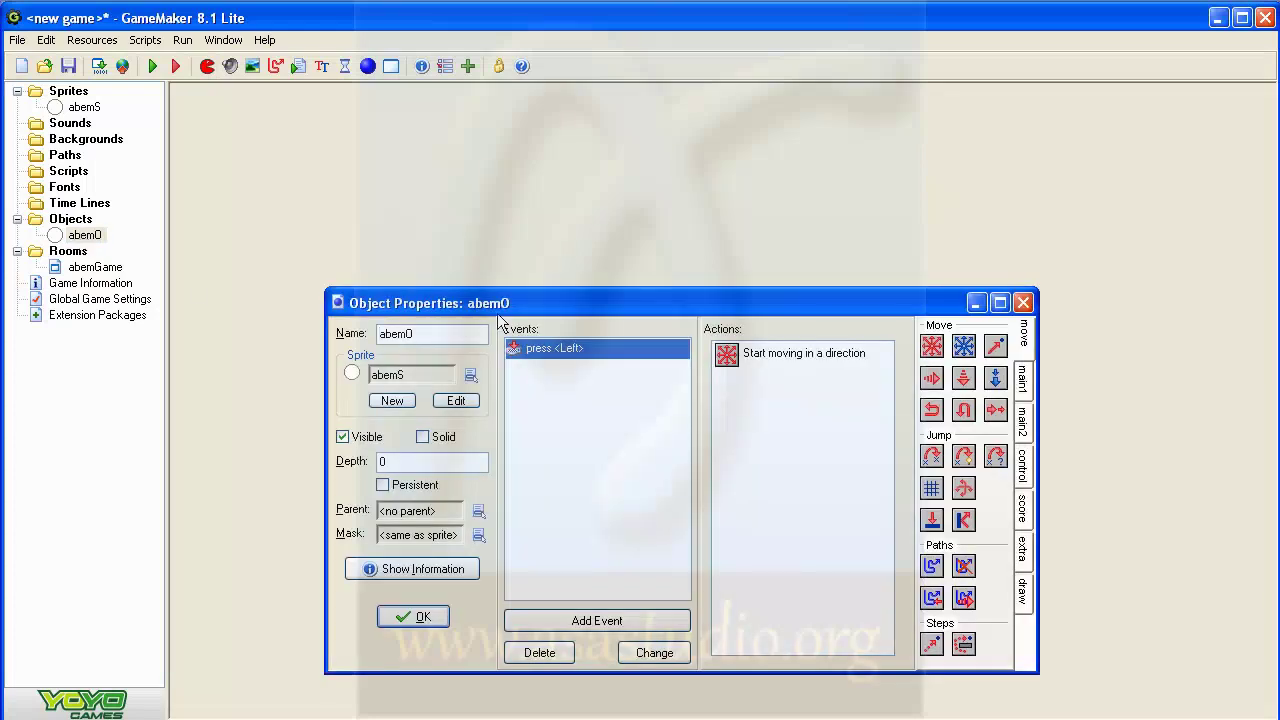
pyautogui.moveTo(557, 303); pyautogui.dragTo(484, 152)
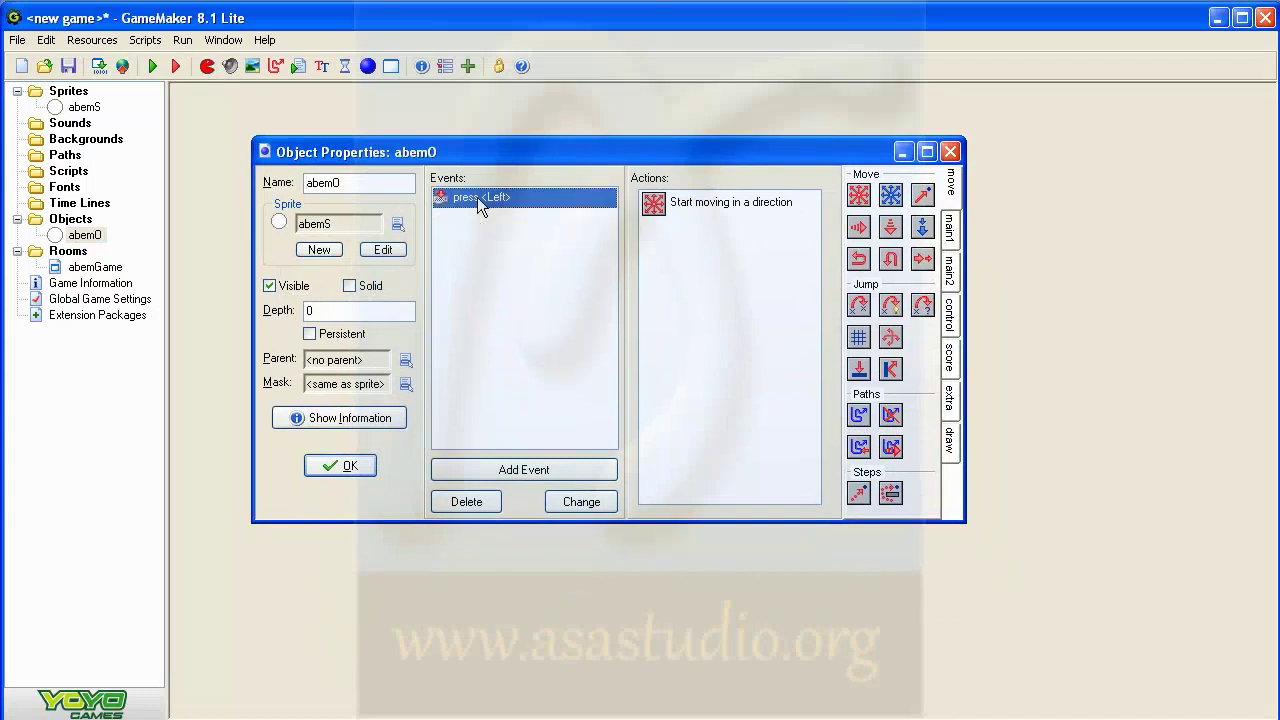
pyautogui.click(509, 466)
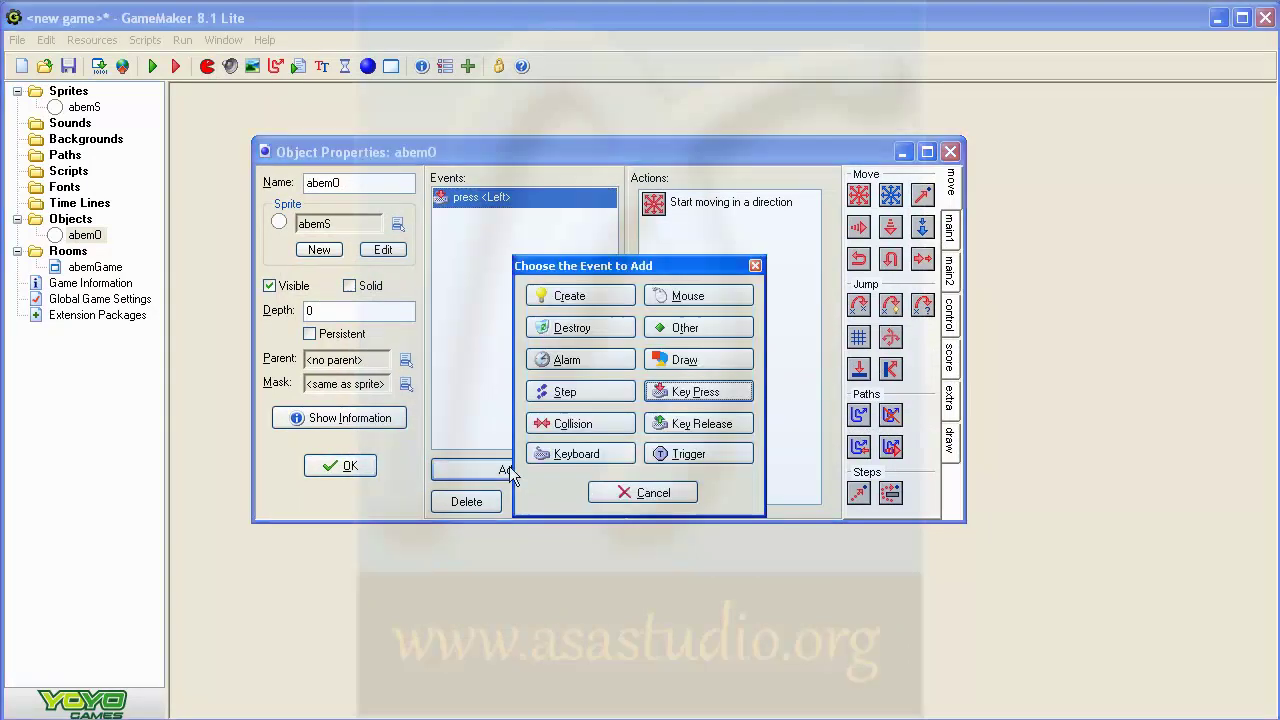
pyautogui.click(705, 426)
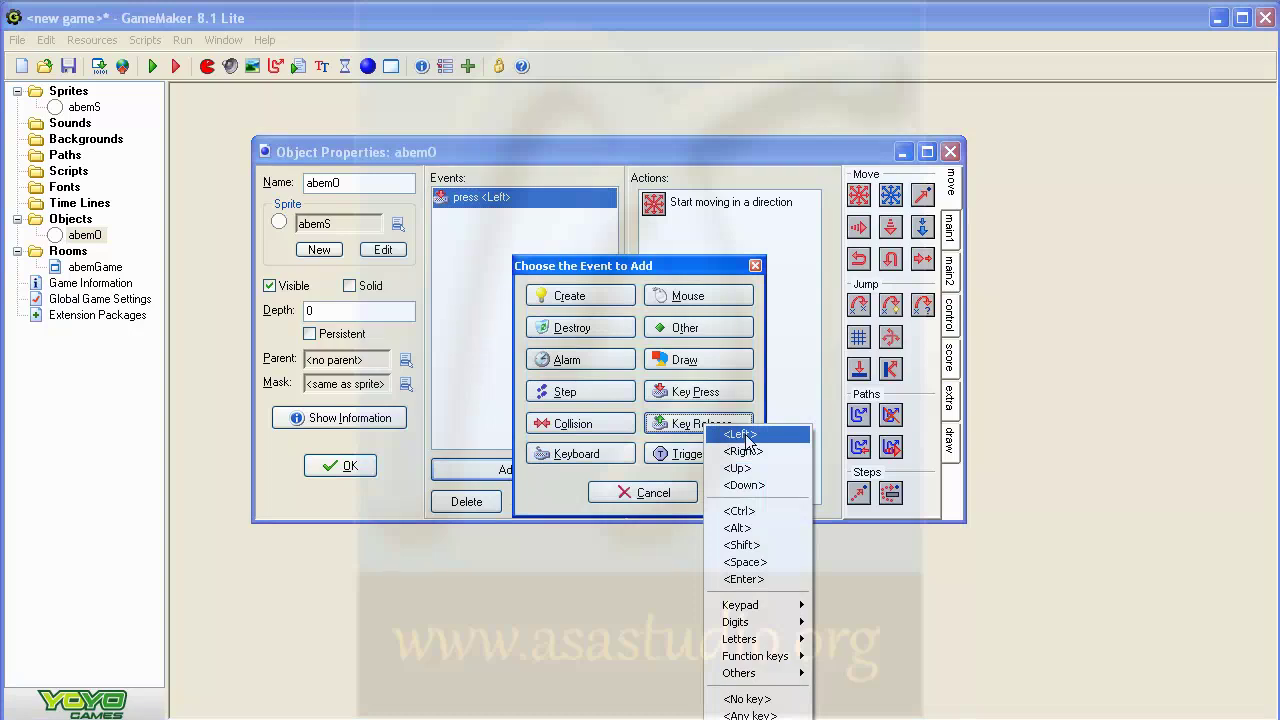
pyautogui.click(745, 436)
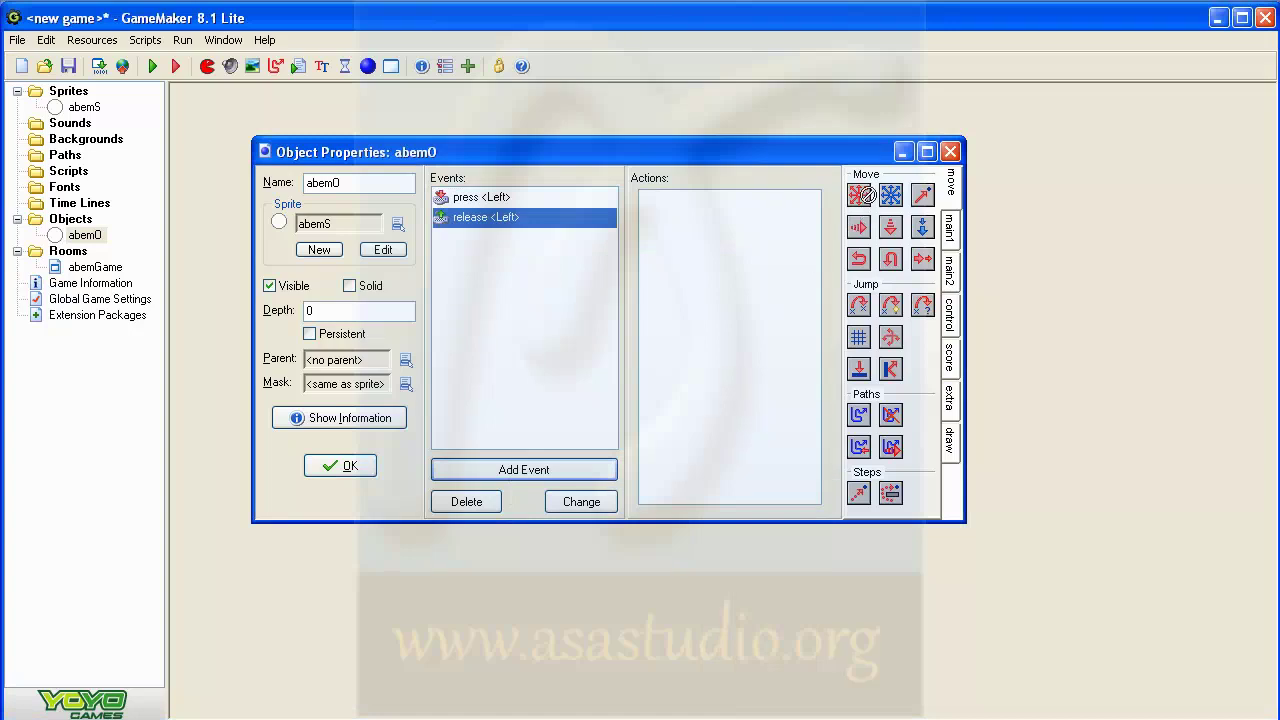
# Give the release <Left> event a Move Fixed action with the central stop direction, and save the object
pyautogui.moveTo(769, 227); pyautogui.dragTo(770, 230)
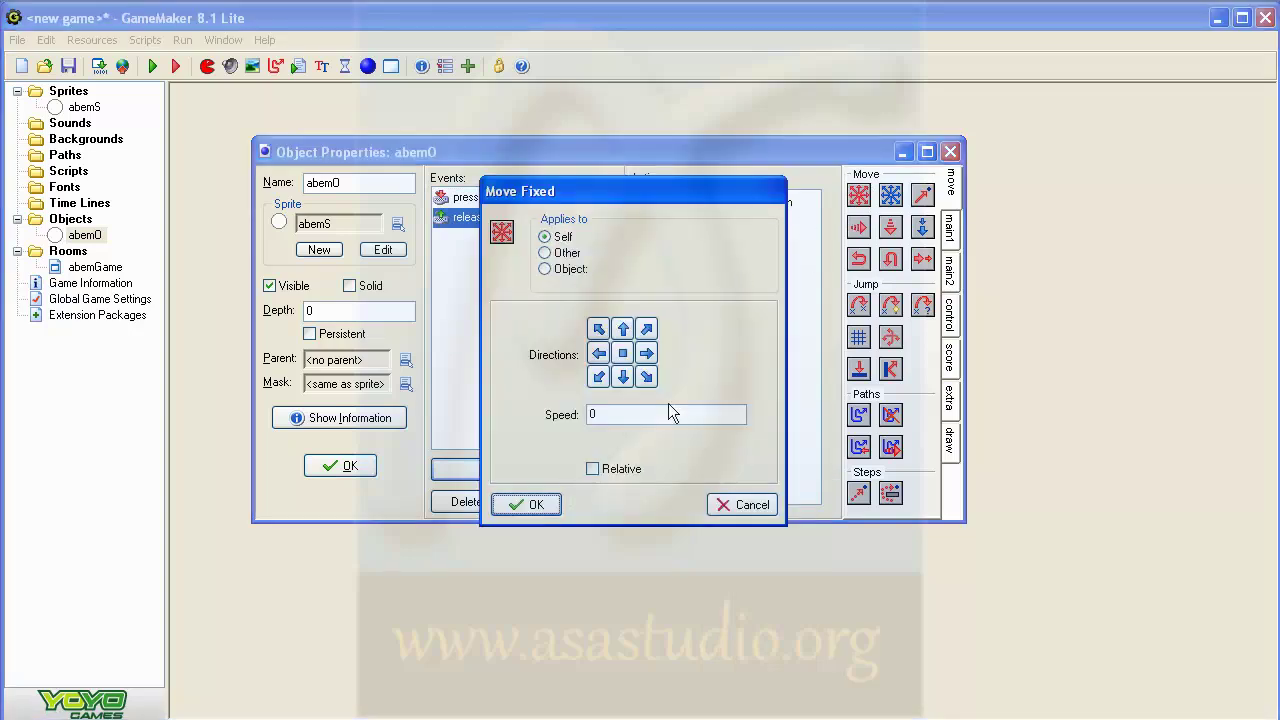
pyautogui.click(622, 355)
pyautogui.click(535, 506)
pyautogui.click(341, 466)
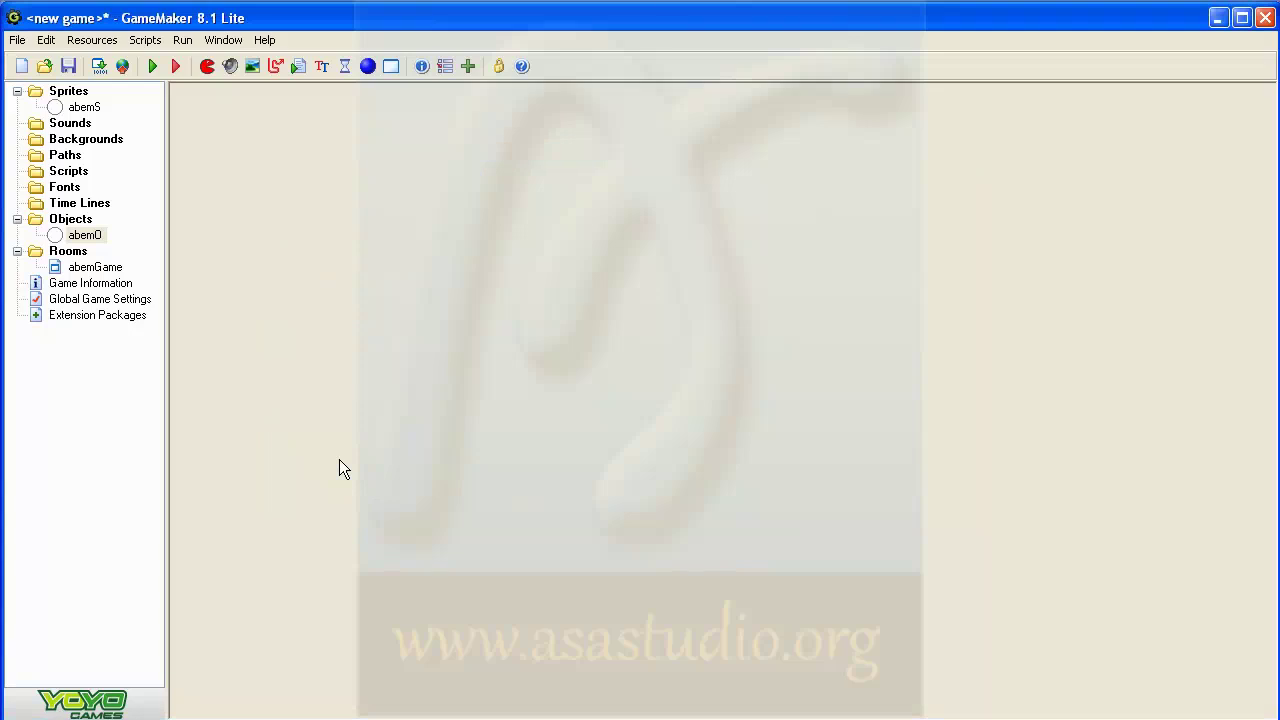
# Run the game, test moving and stopping the ball with repeated left-arrow input, and close the game window
pyautogui.click(153, 66)
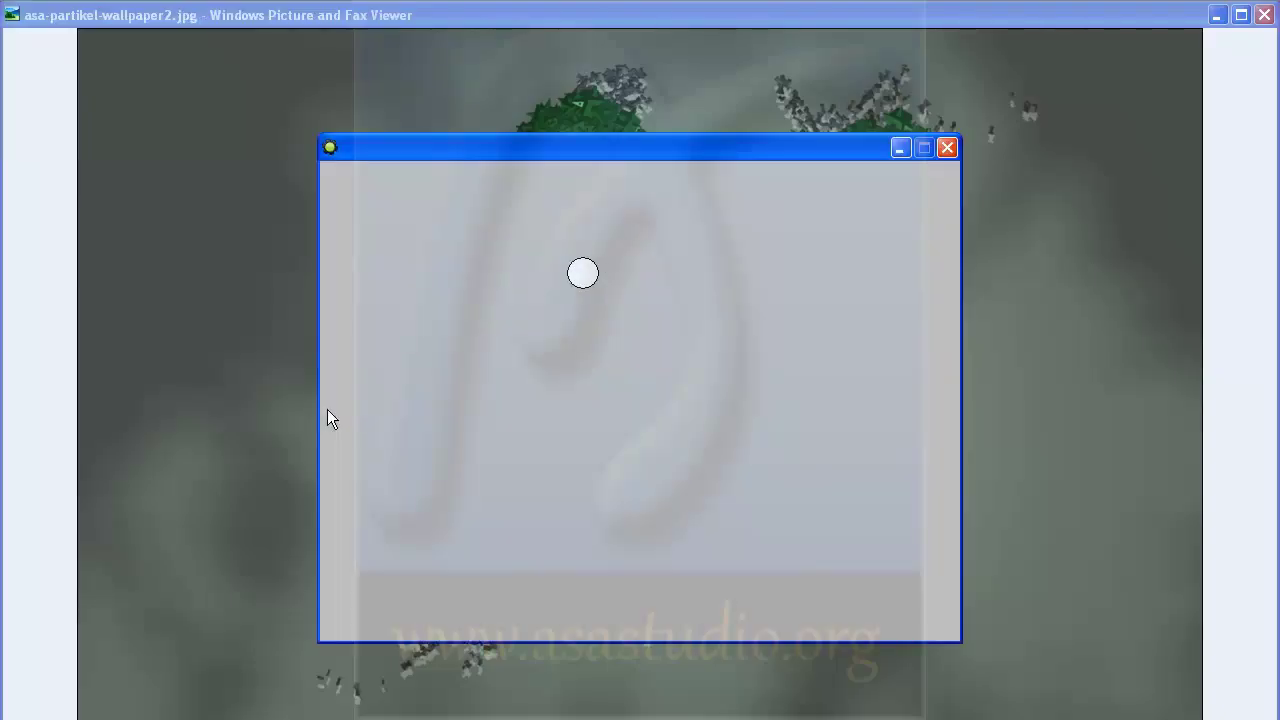
pyautogui.press('Left')
pyautogui.press('Left')
pyautogui.press('Left')
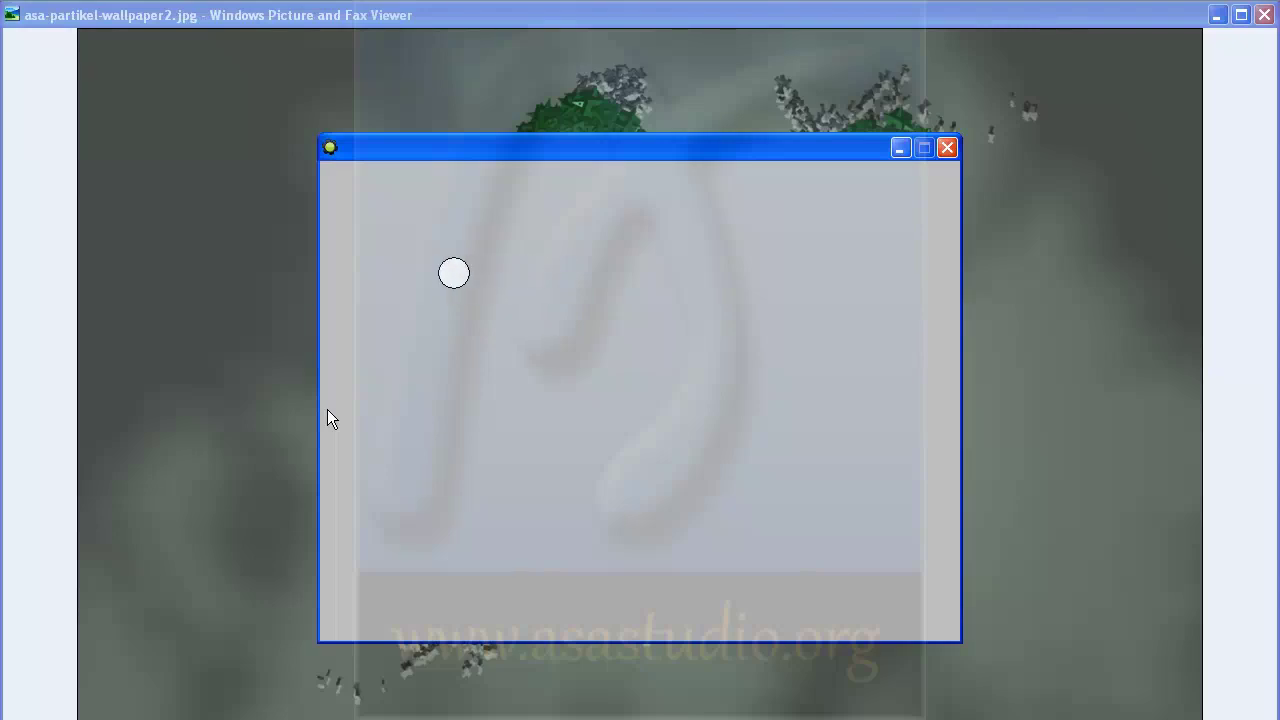
pyautogui.press('Left')
pyautogui.press('Left')
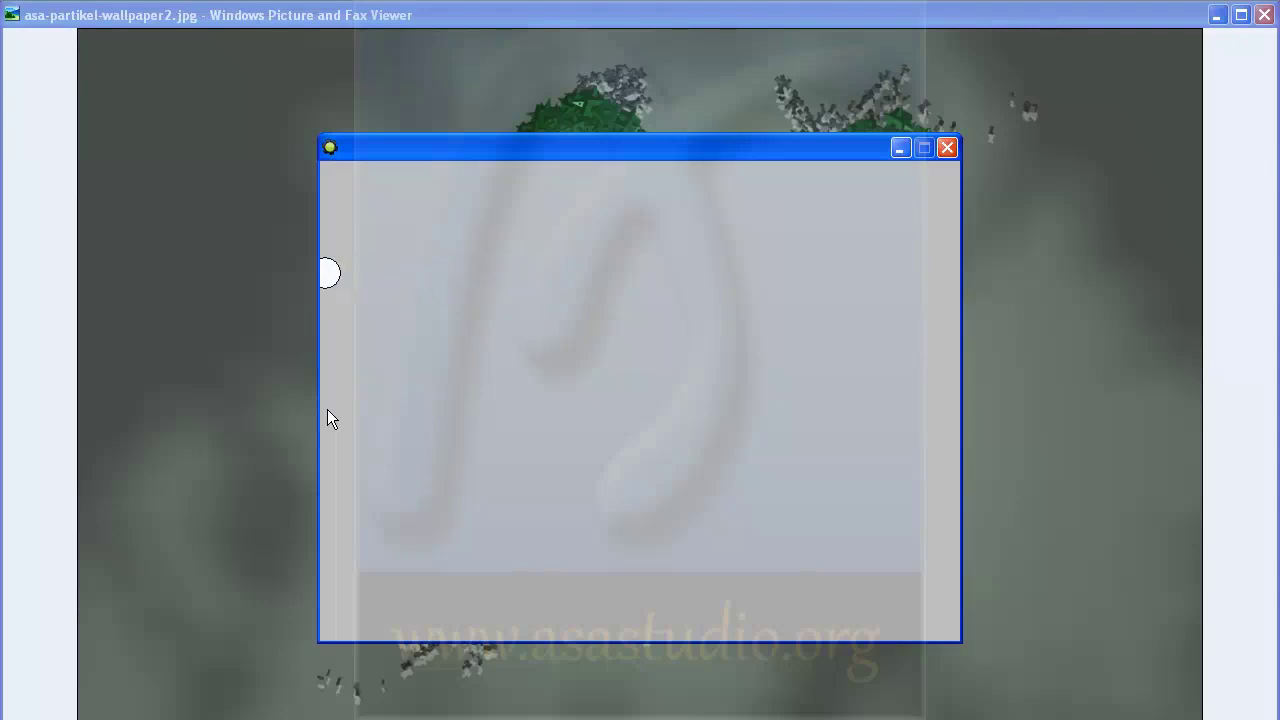
pyautogui.press('Left')
pyautogui.click(948, 150)
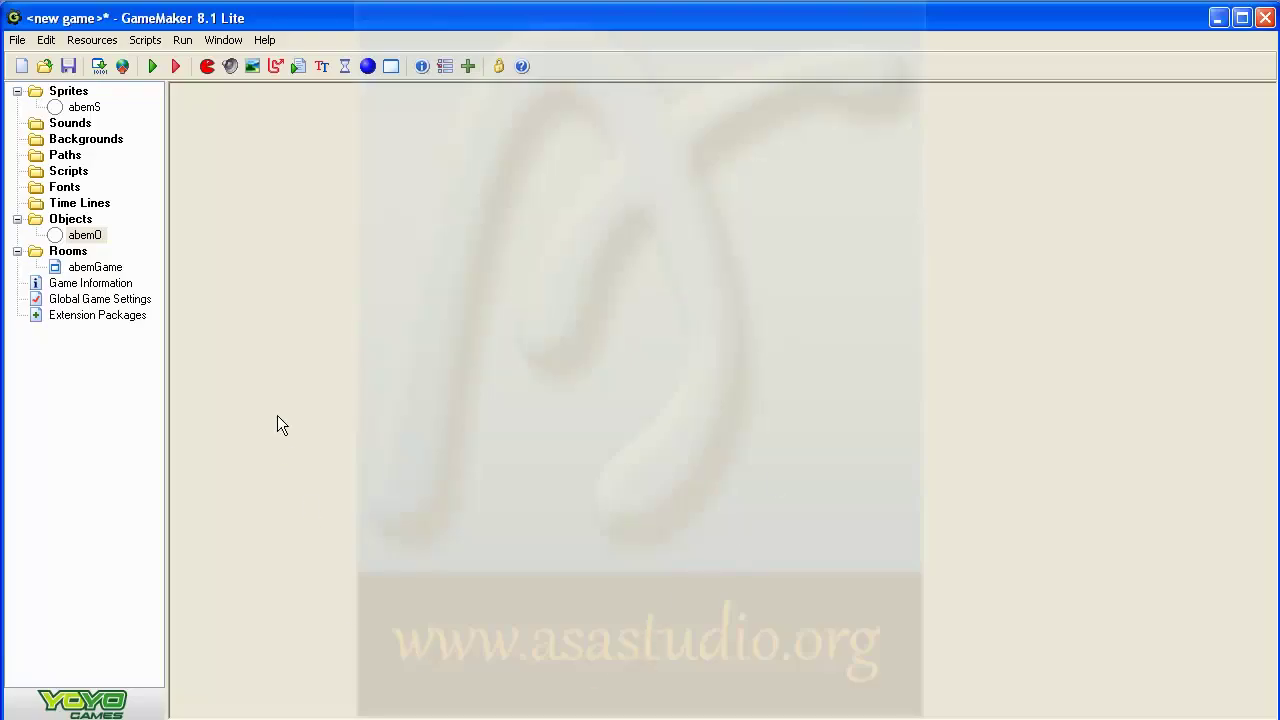
# Add Key Press and Key Release events for the <Right> key to the abemO object
pyautogui.doubleClick(85, 235)
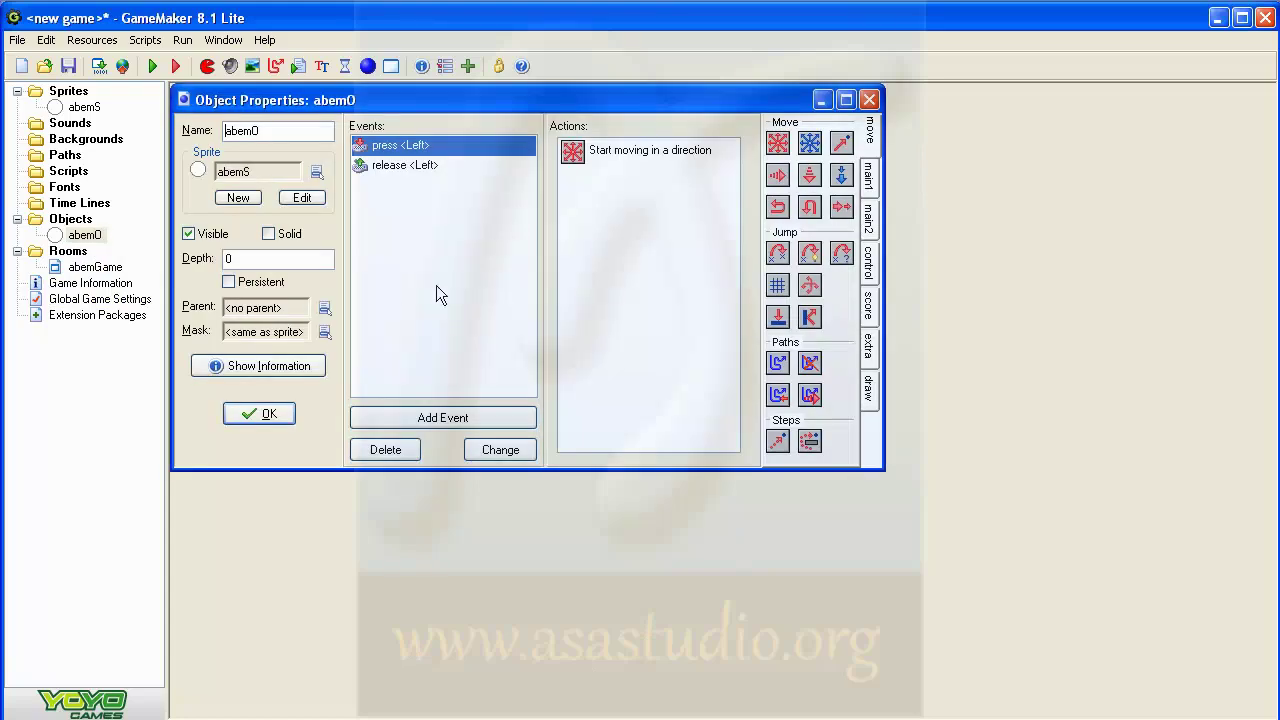
pyautogui.click(436, 415)
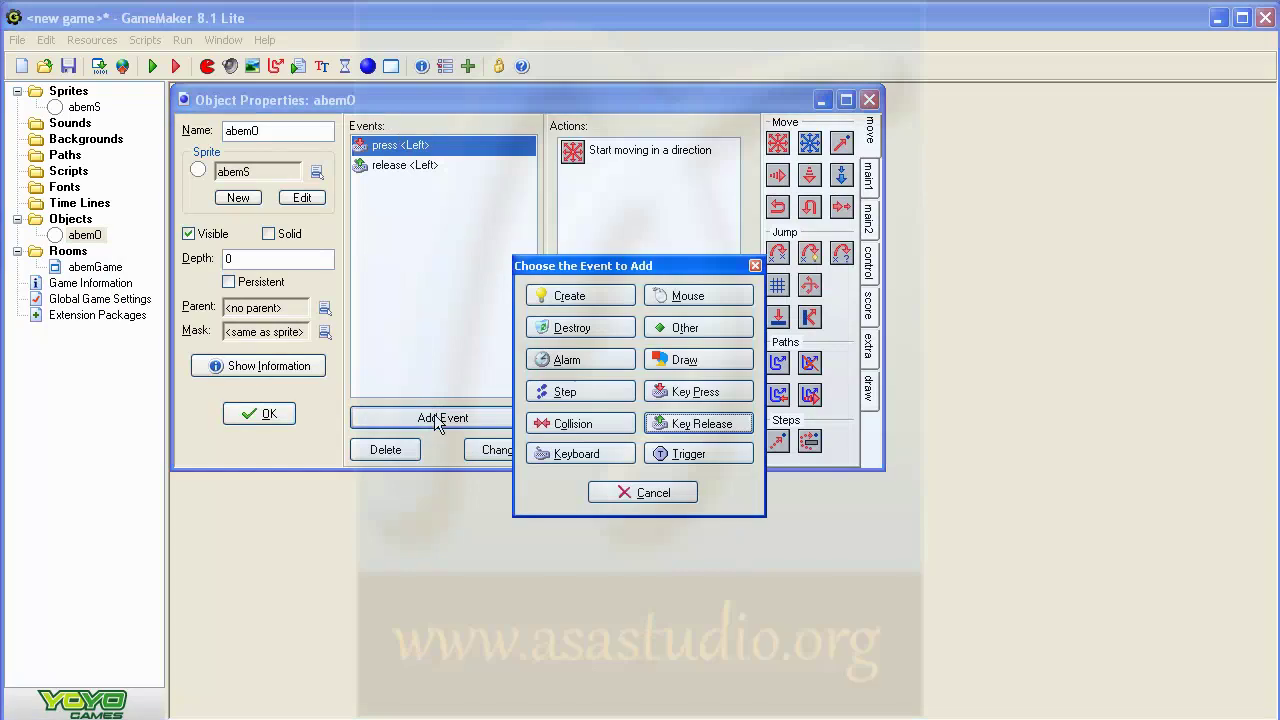
pyautogui.click(694, 394)
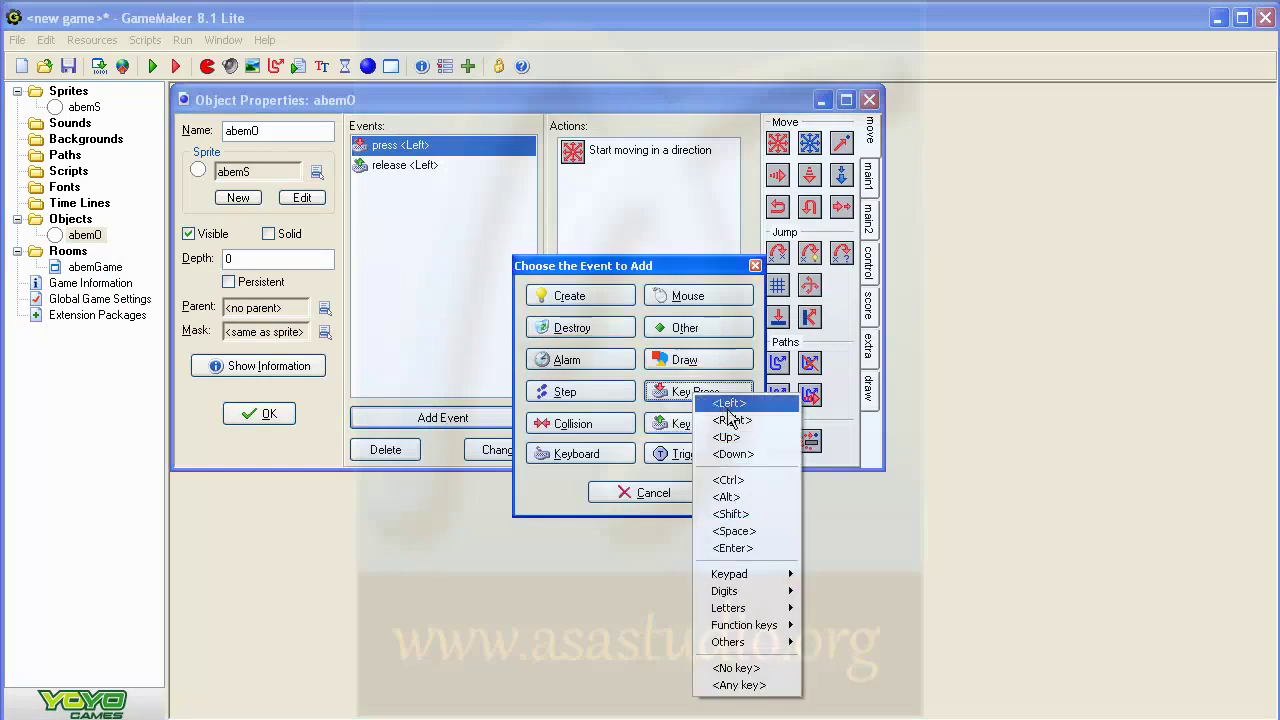
pyautogui.click(730, 423)
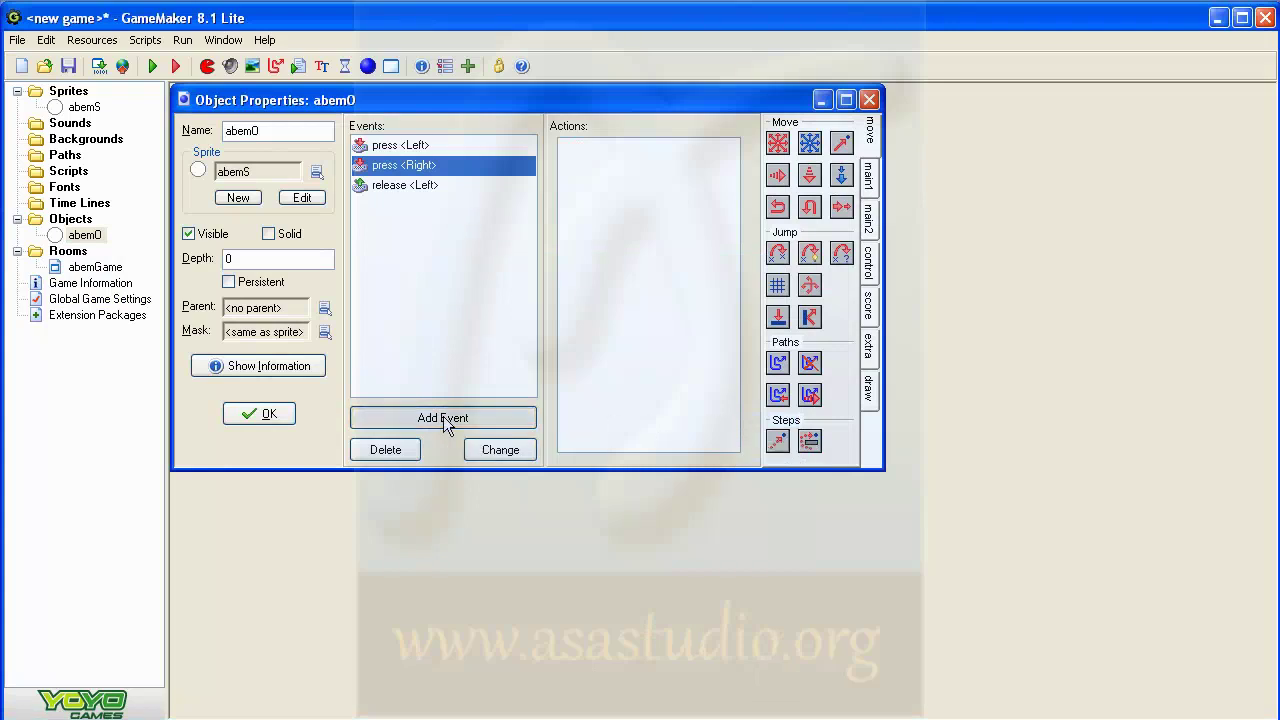
pyautogui.click(443, 416)
pyautogui.click(697, 425)
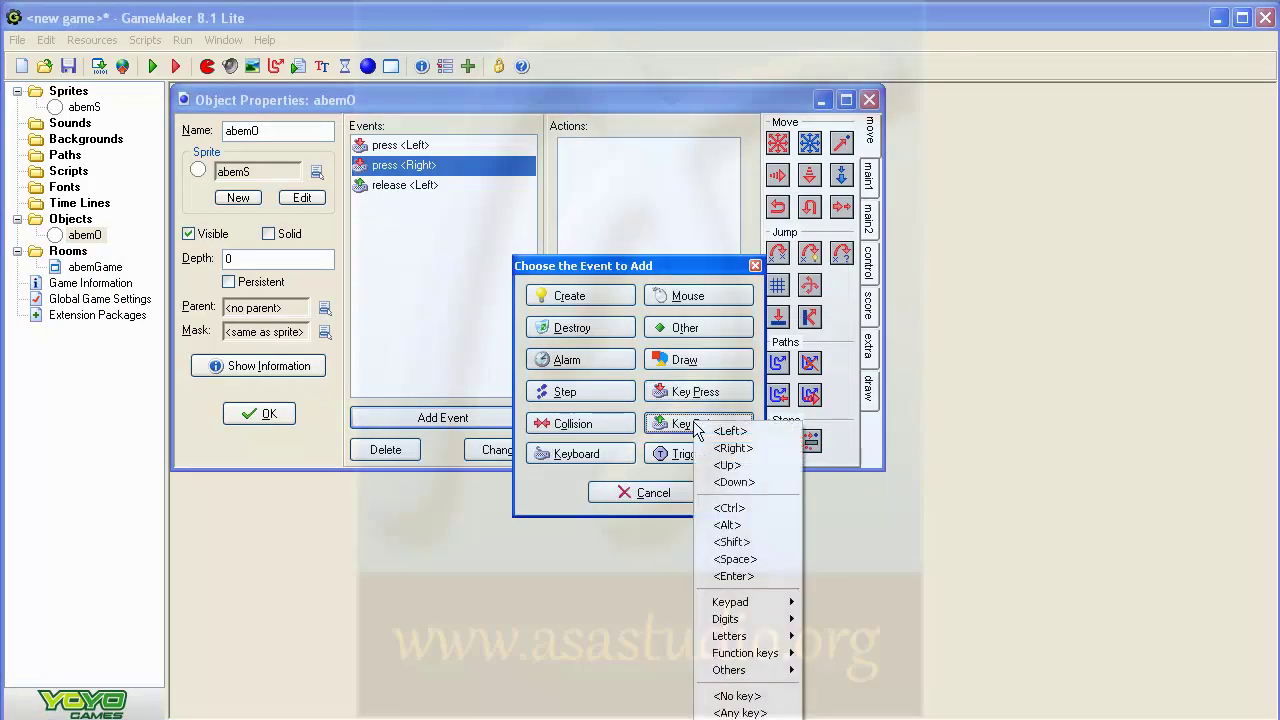
pyautogui.click(735, 448)
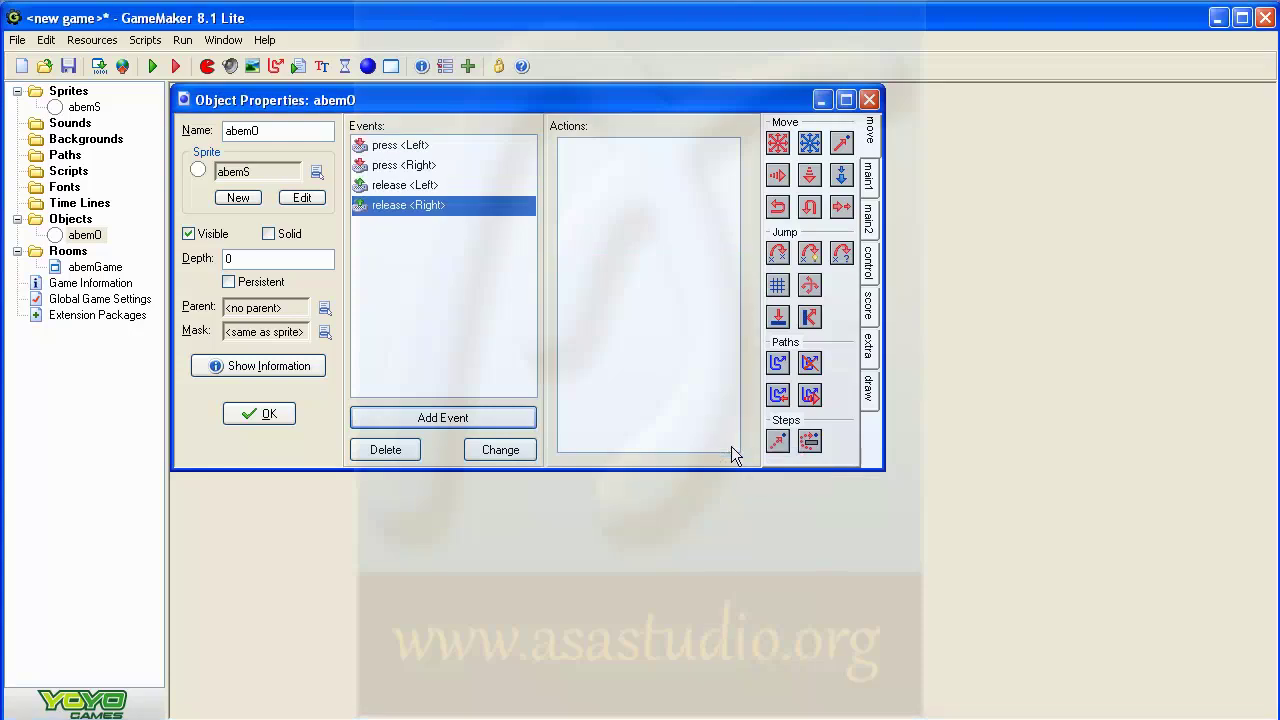
# Give the press <Right> event a Move Fixed action with the right direction and a speed of 3
pyautogui.click(392, 166)
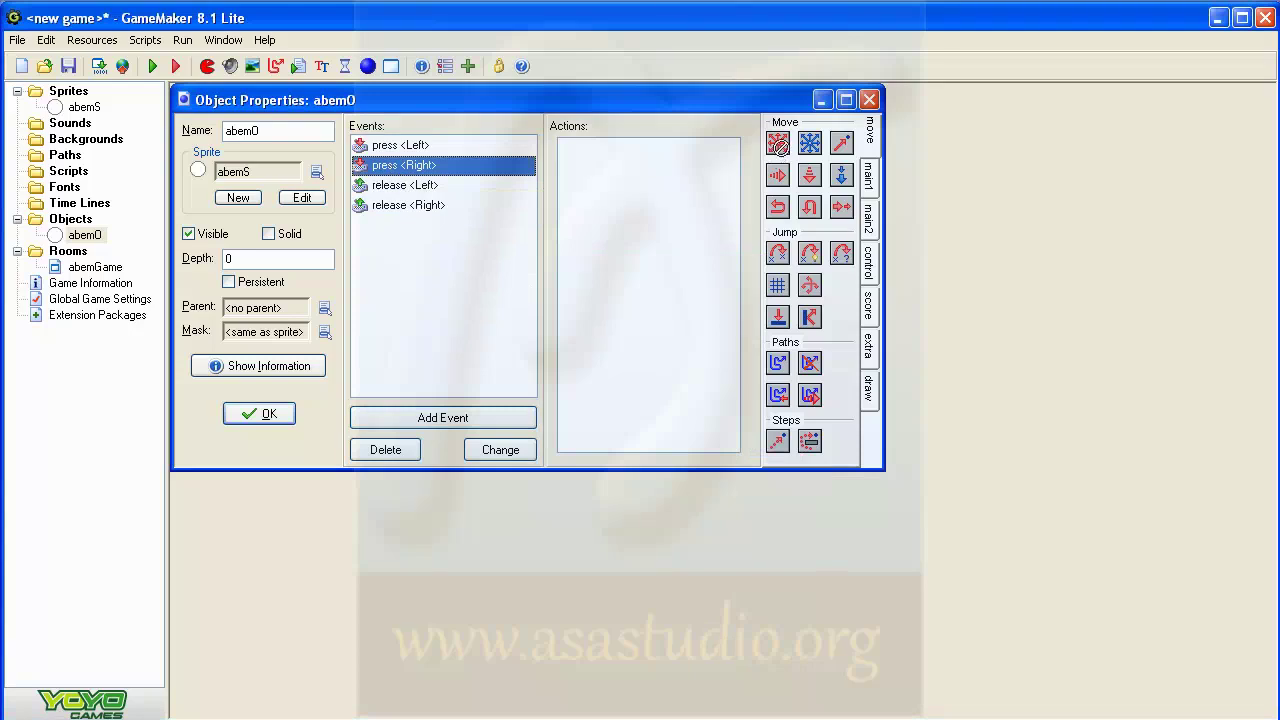
pyautogui.moveTo(778, 146); pyautogui.dragTo(669, 163)
pyautogui.click(600, 330)
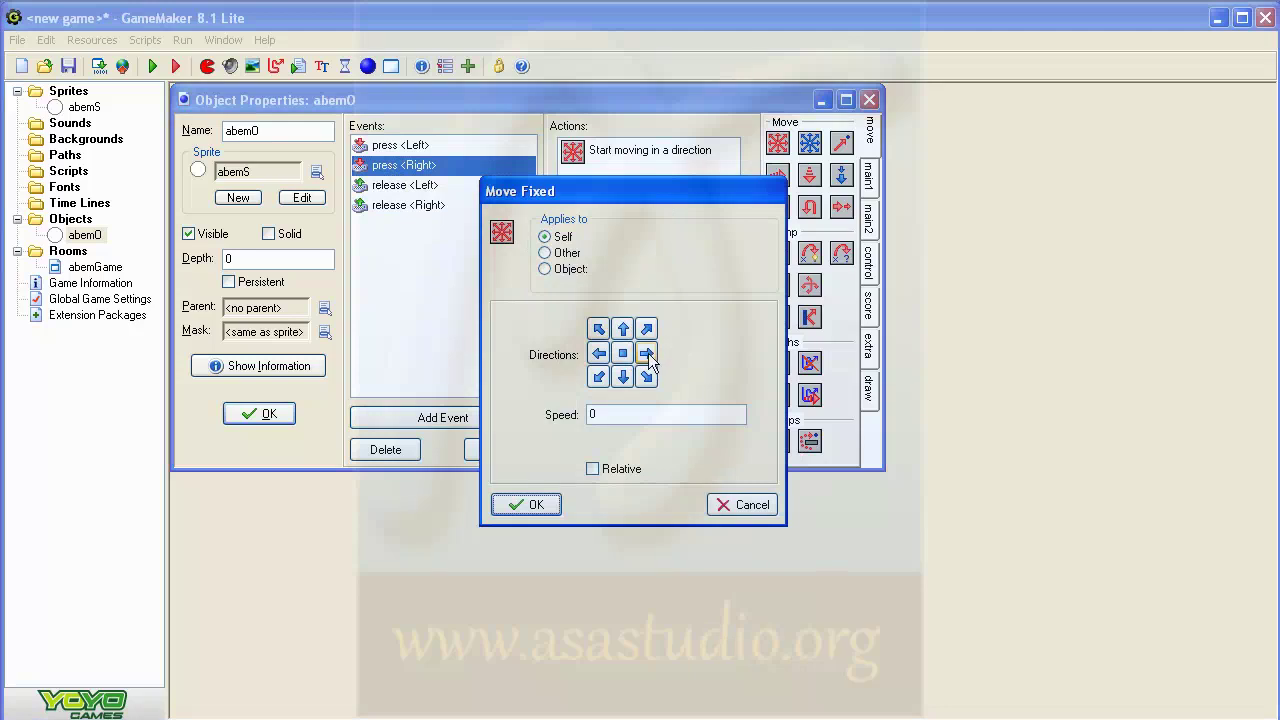
pyautogui.doubleClick(594, 414)
pyautogui.write('3')
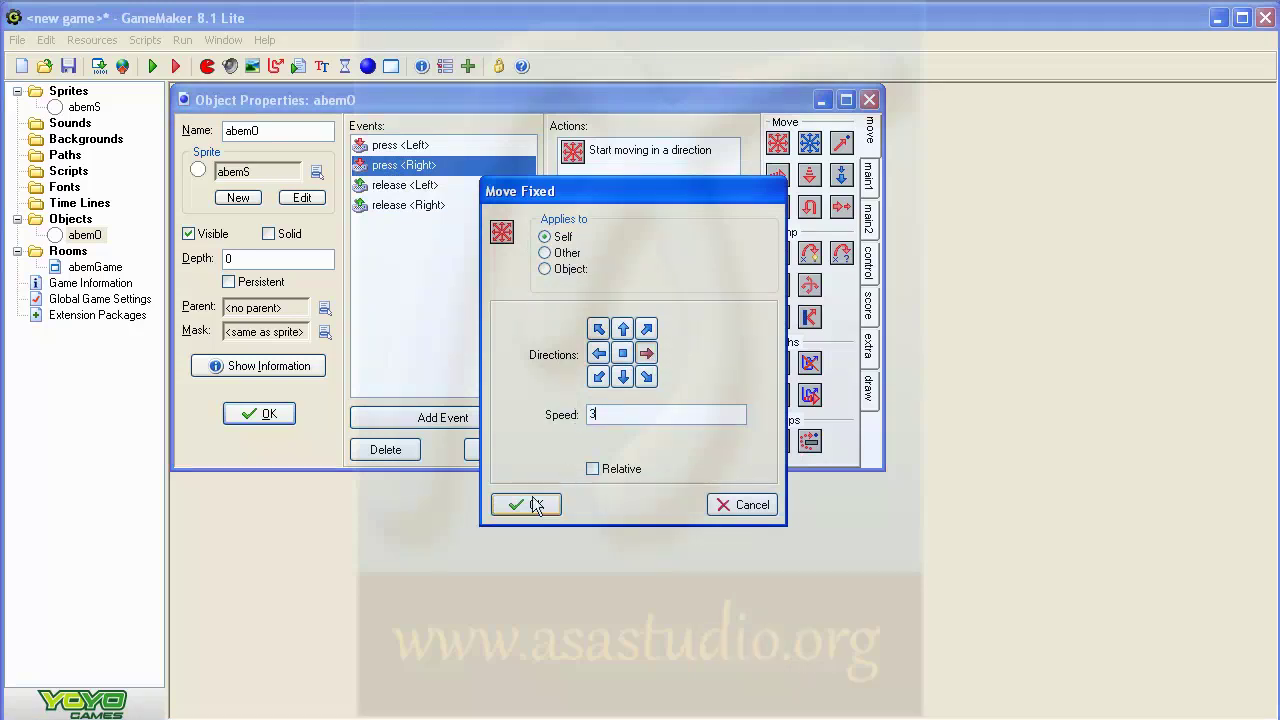
pyautogui.click(520, 505)
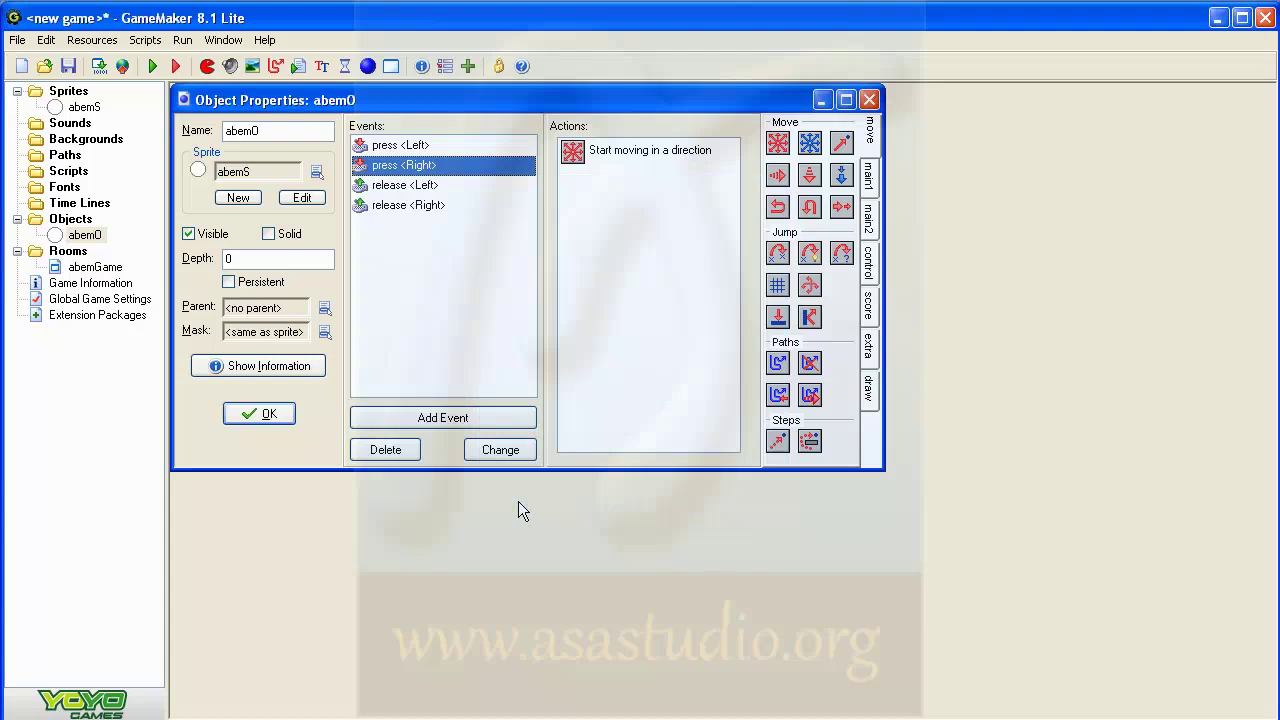
# Give the release <Right> event a Move Fixed action with the central stop direction, and save the object
pyautogui.click(396, 207)
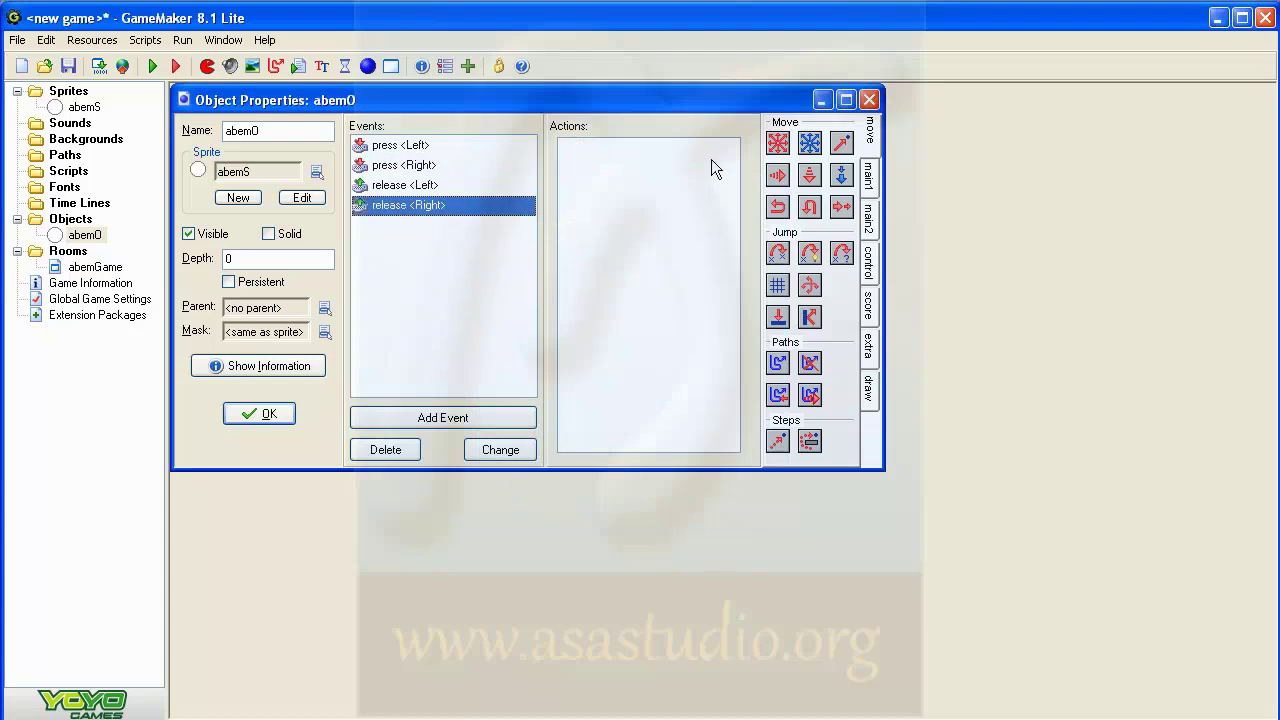
pyautogui.moveTo(783, 146); pyautogui.dragTo(668, 159)
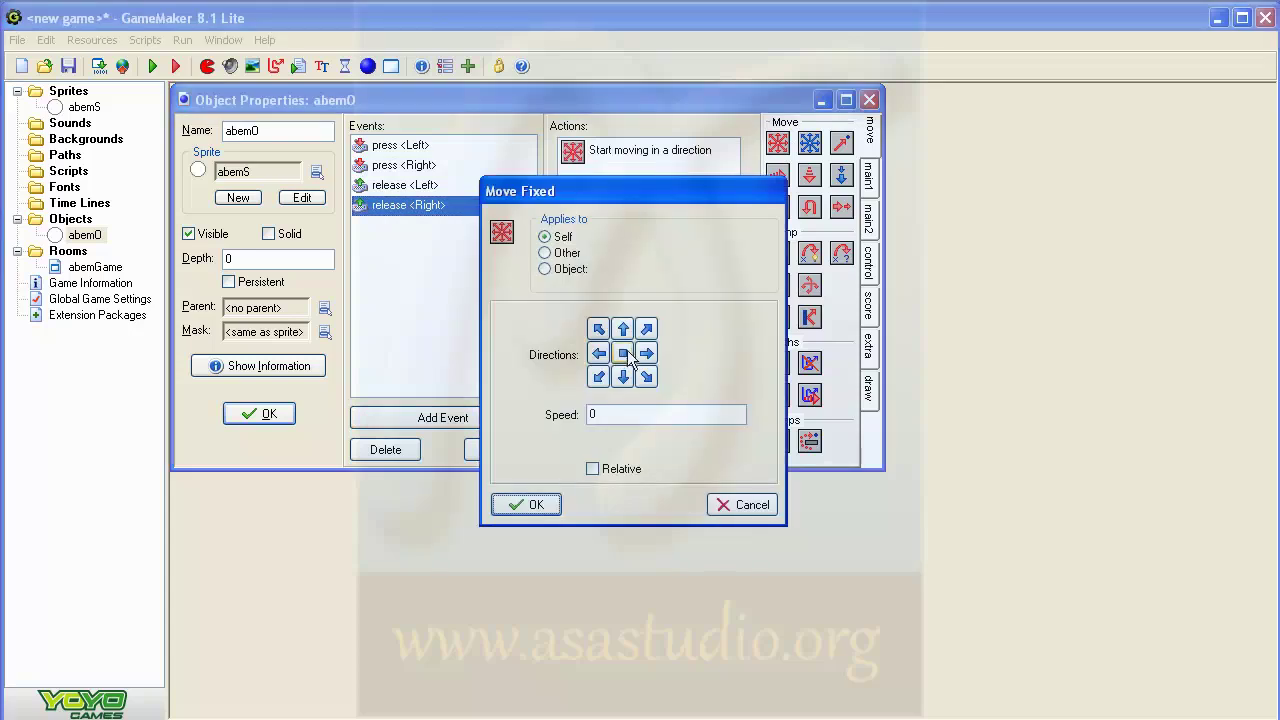
pyautogui.click(540, 502)
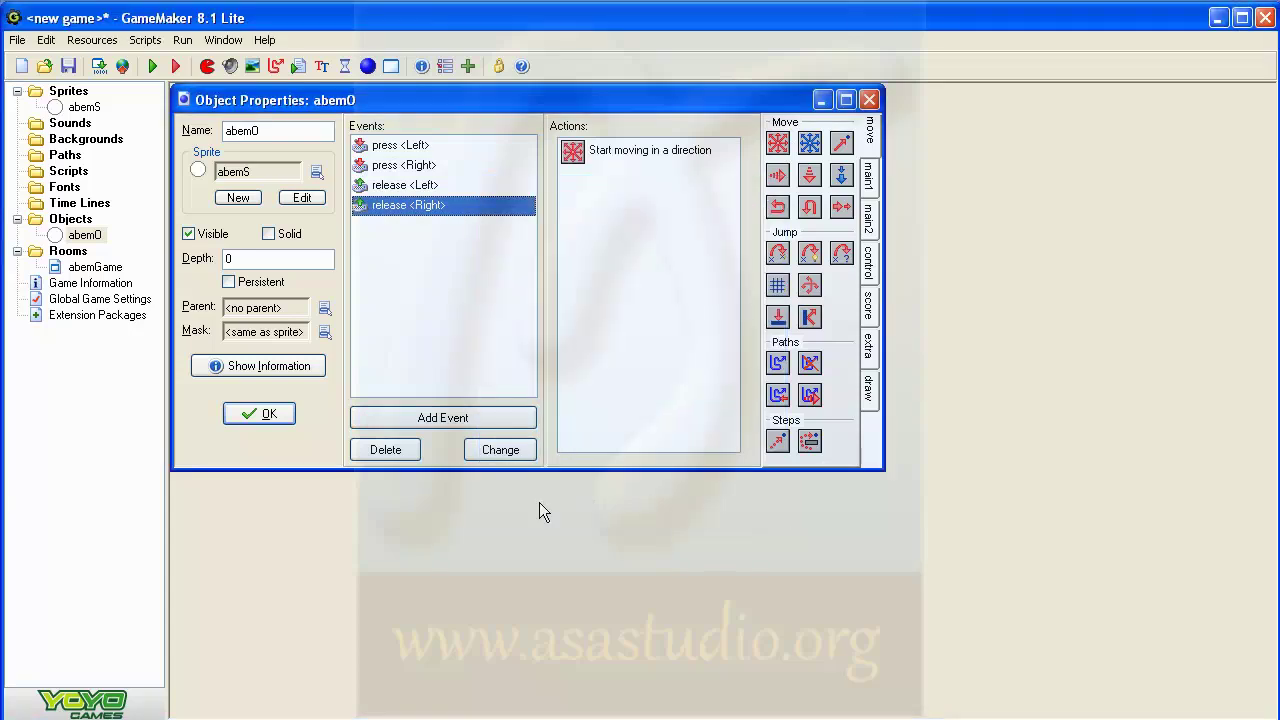
pyautogui.click(259, 414)
# Run the game, test moving the ball right and left with the arrow keys, and close the game window
pyautogui.click(153, 69)
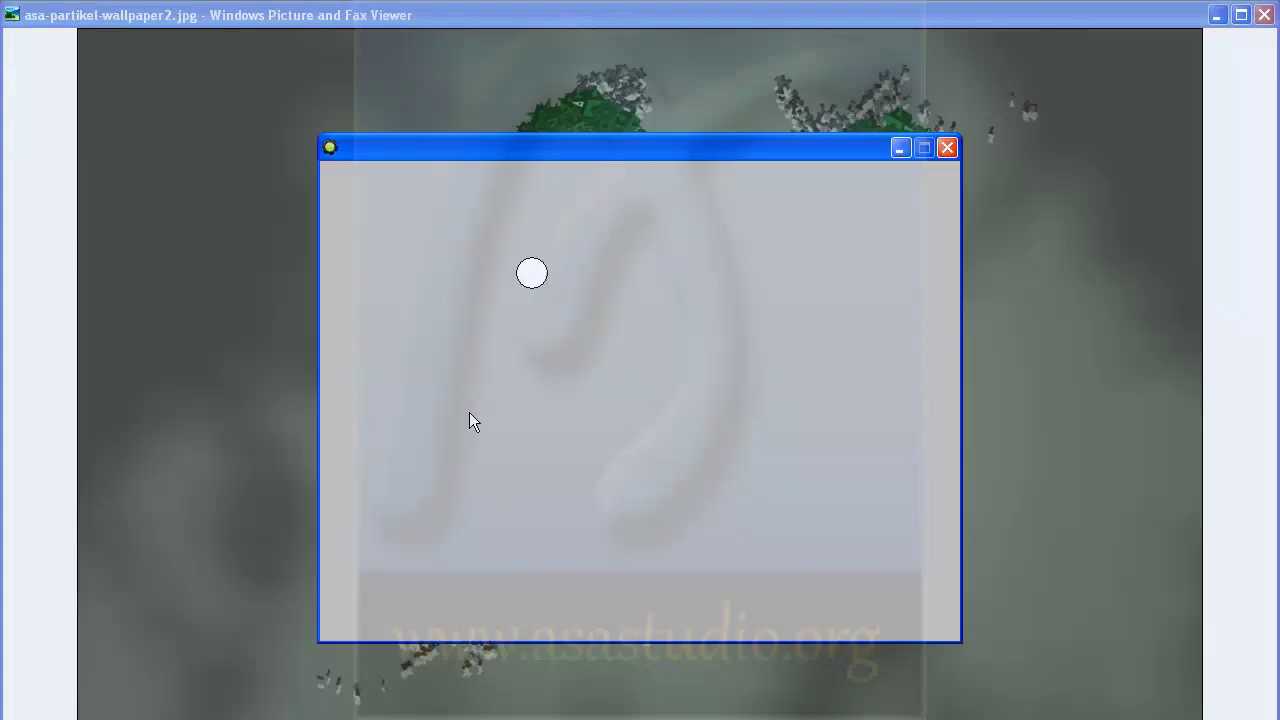
pyautogui.press('Right')
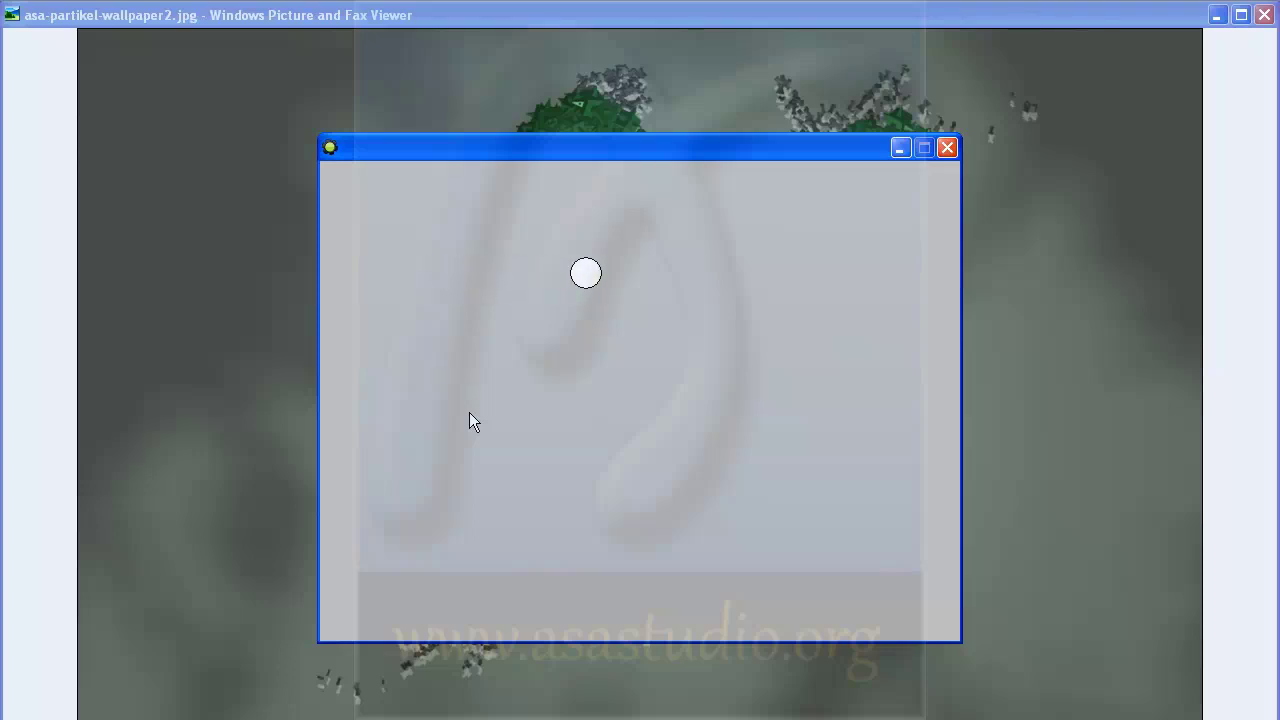
pyautogui.press('Left')
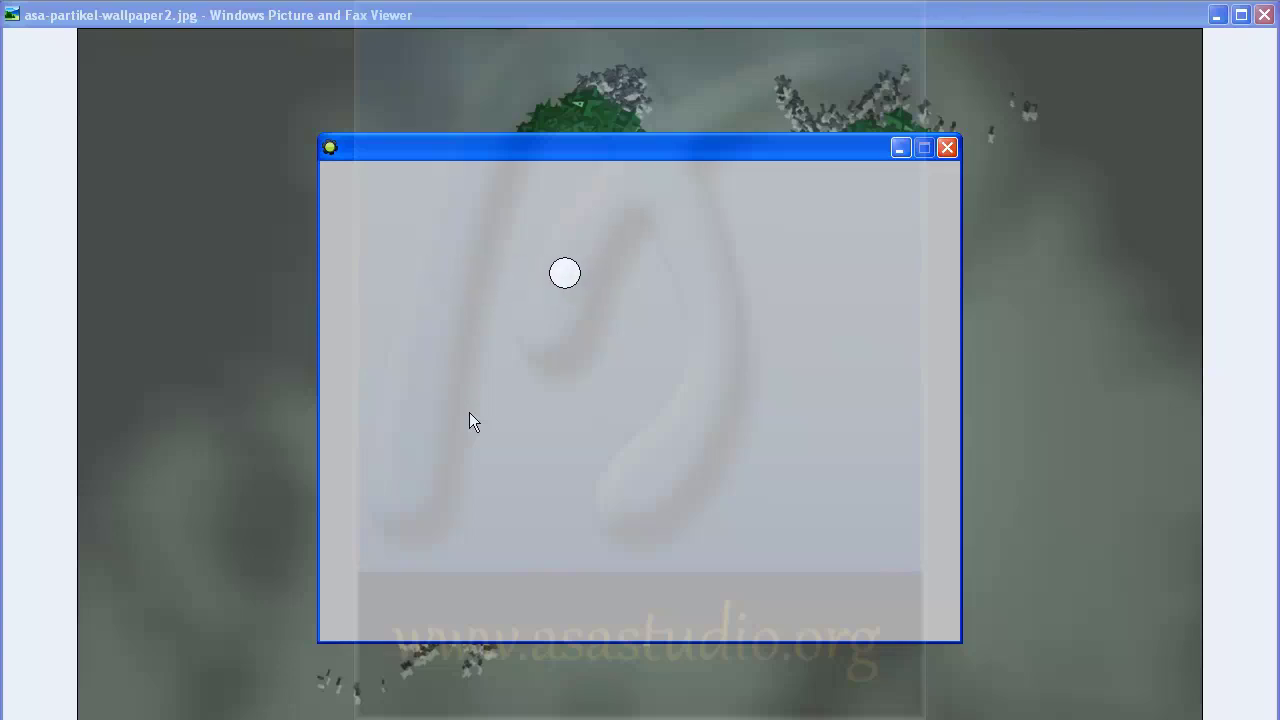
pyautogui.press('Right')
pyautogui.press('Left')
pyautogui.press('Left')
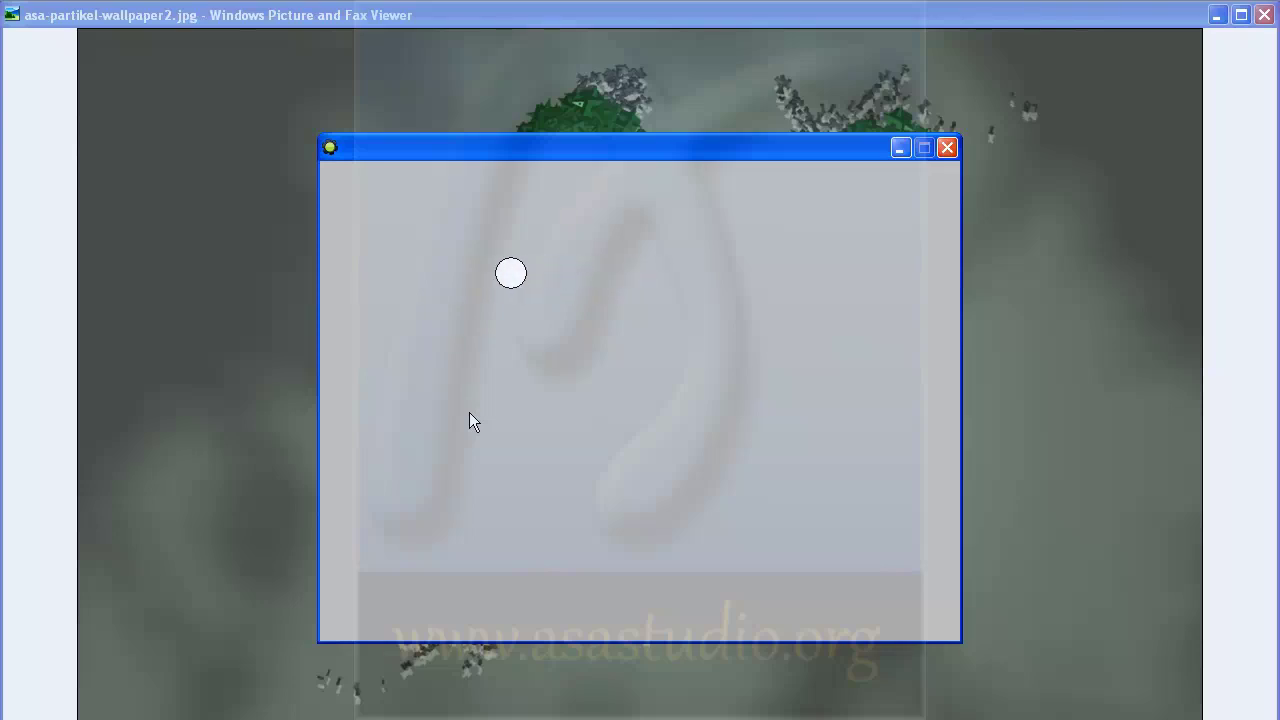
pyautogui.click(948, 148)
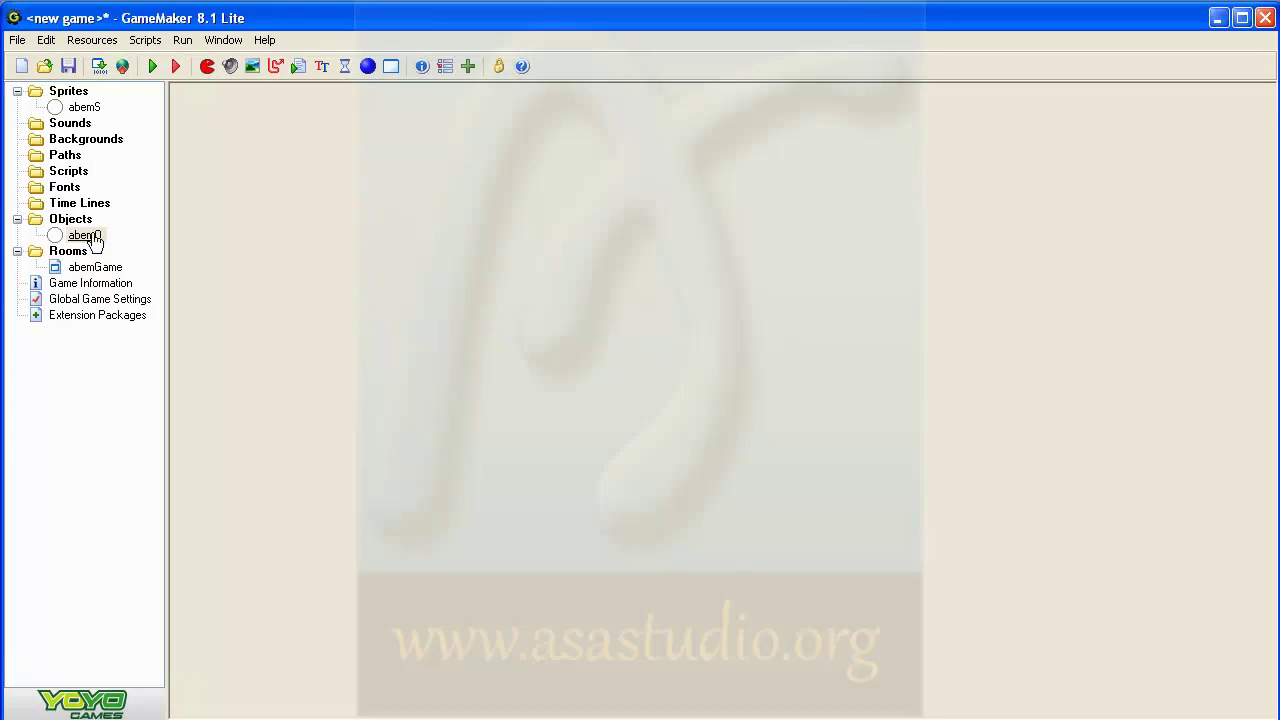
# Reopen the abemO object's properties and add Key Press events for the <Up> and <Down> keys
pyautogui.doubleClick(92, 238)
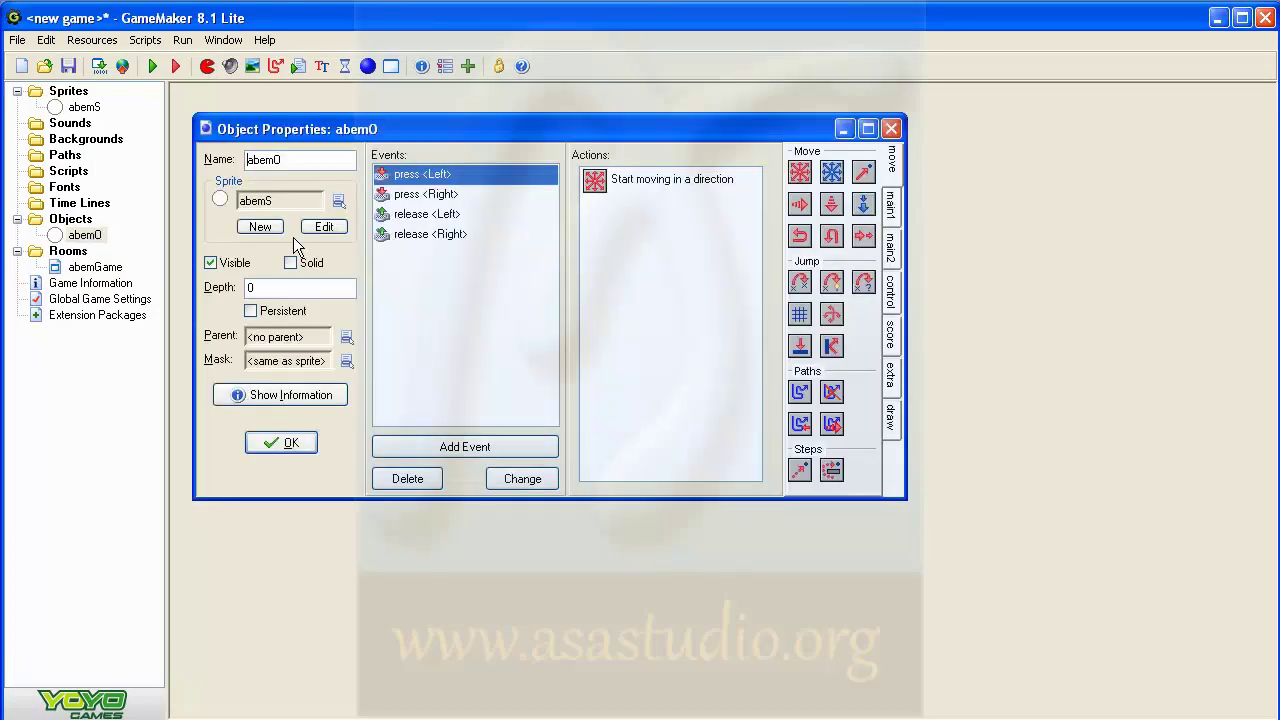
pyautogui.click(437, 446)
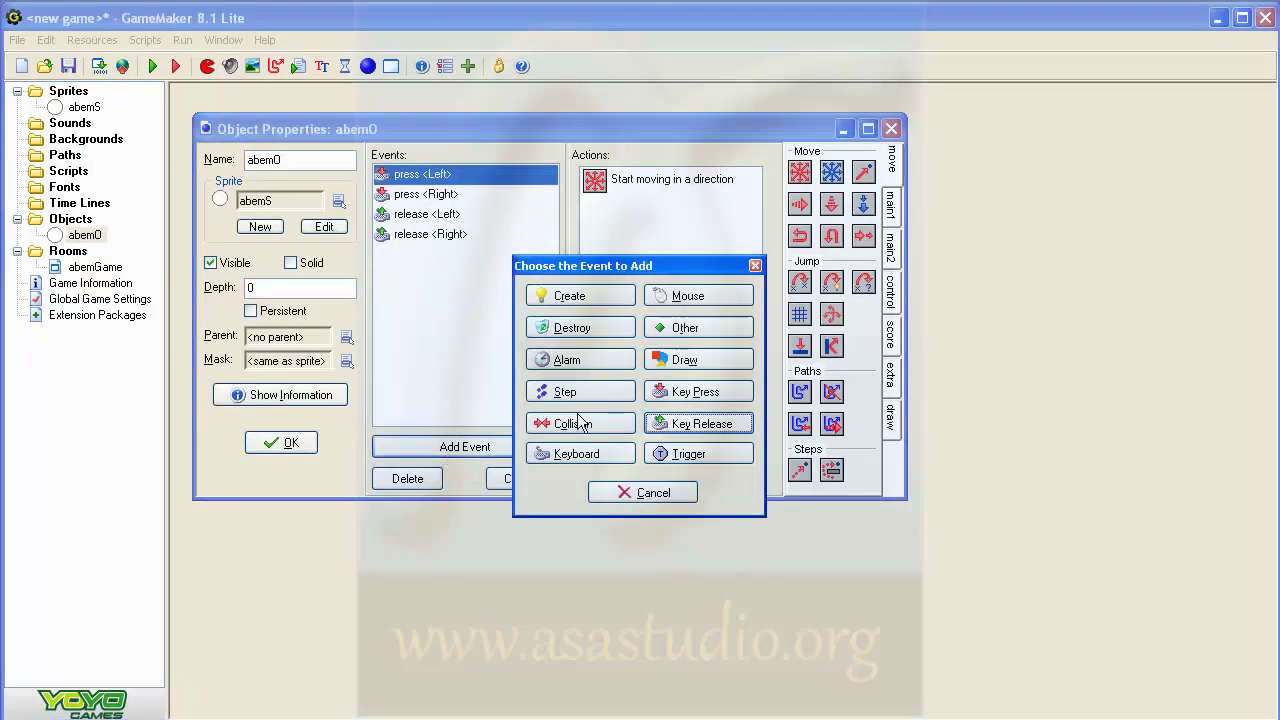
pyautogui.click(697, 397)
pyautogui.click(750, 438)
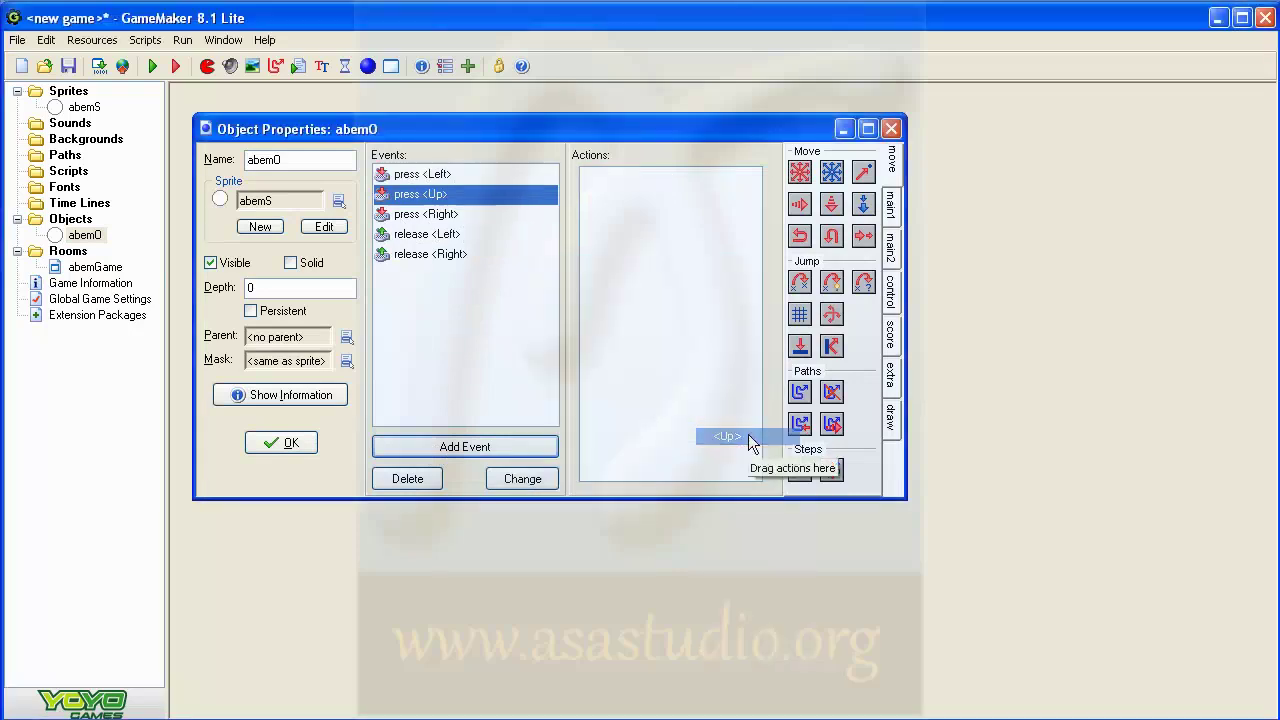
pyautogui.click(480, 449)
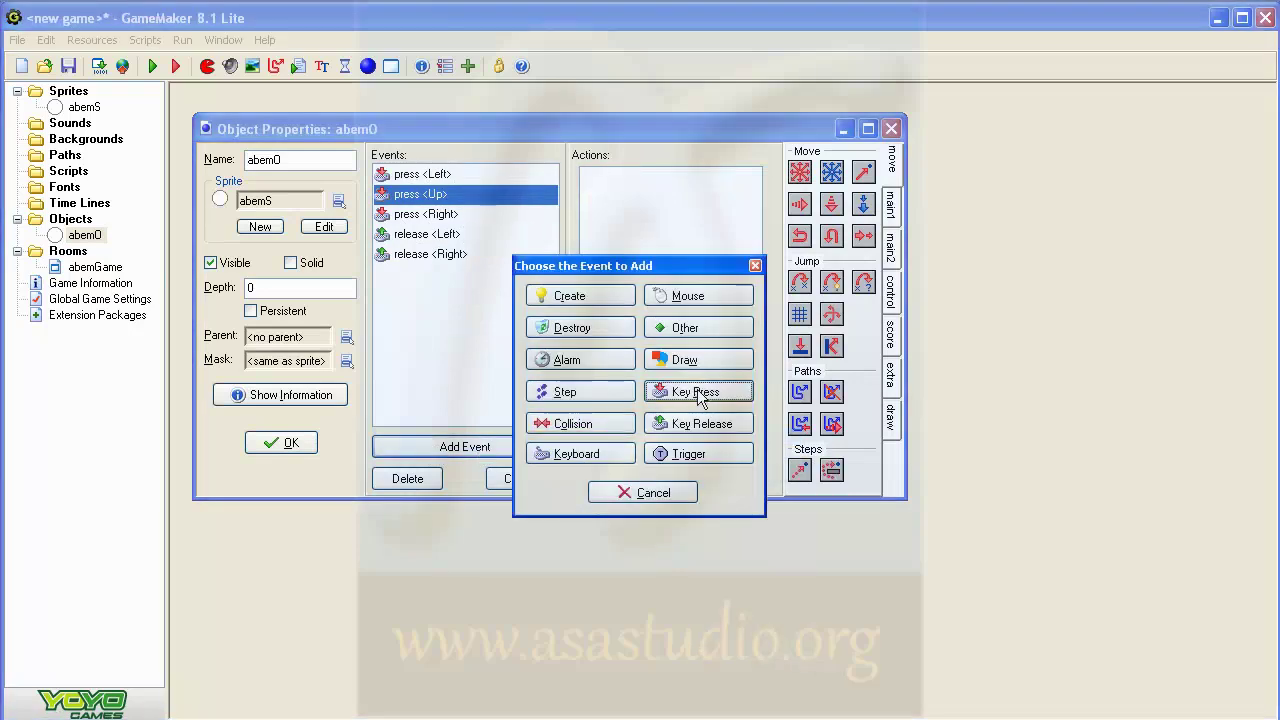
pyautogui.click(700, 397)
pyautogui.click(740, 454)
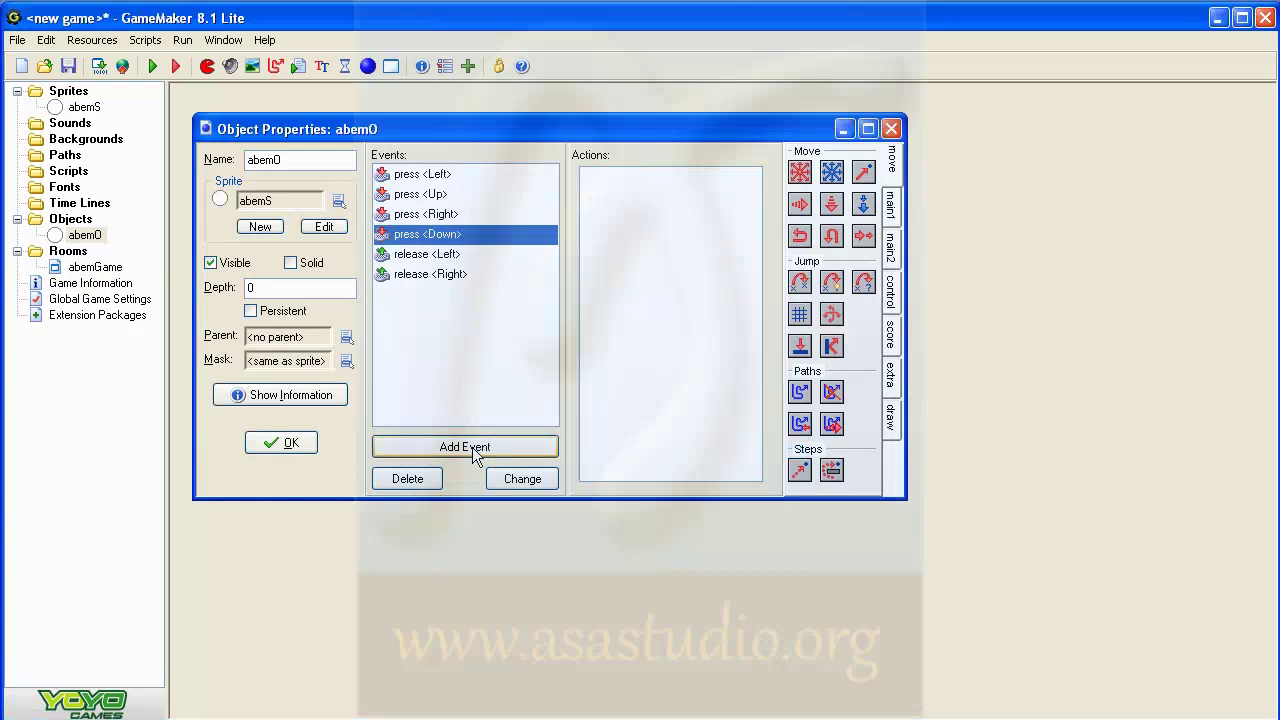
# Add Key Release events for the <Up> and <Down> keys to the abemO object
pyautogui.click(472, 447)
pyautogui.click(706, 425)
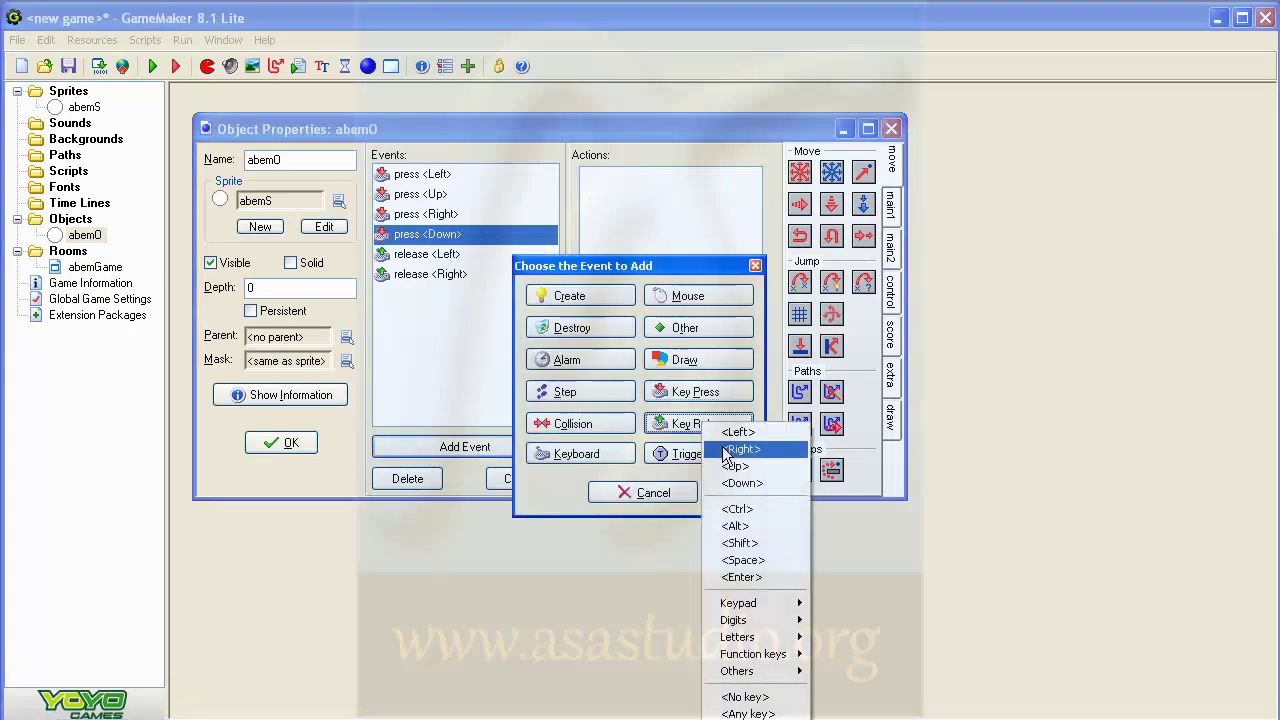
pyautogui.click(737, 466)
pyautogui.click(507, 446)
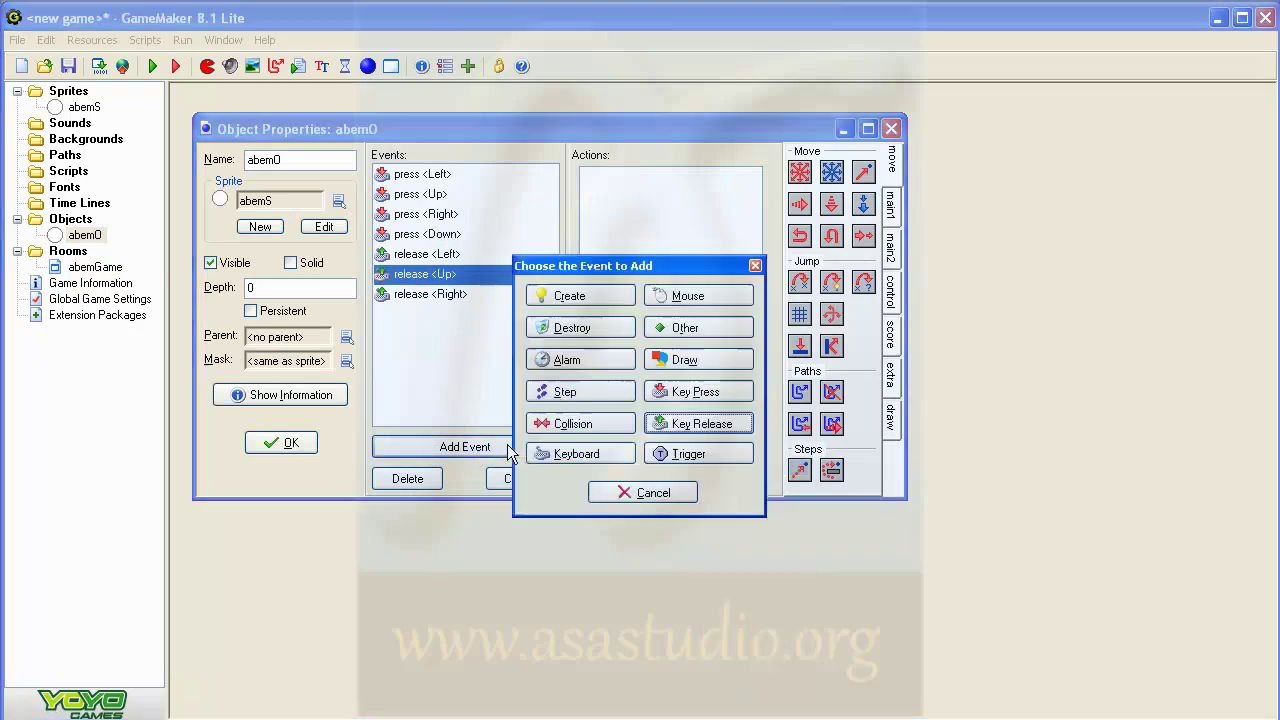
pyautogui.click(692, 427)
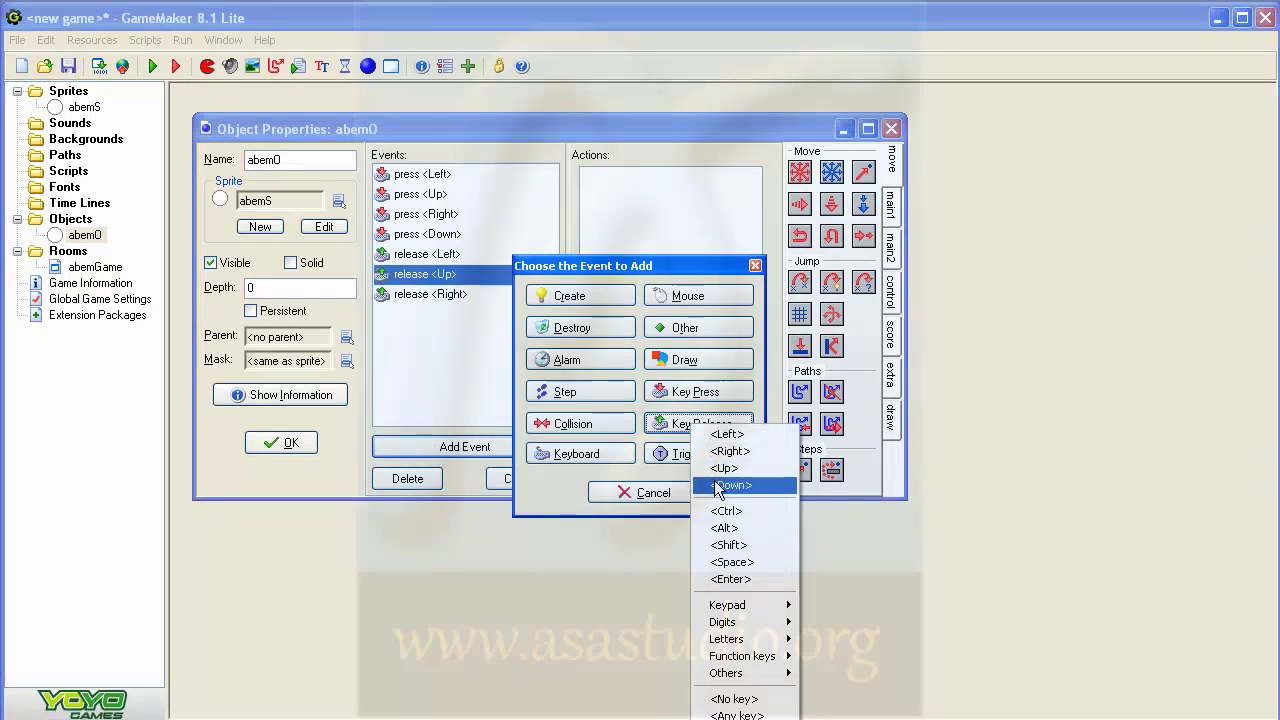
pyautogui.click(730, 485)
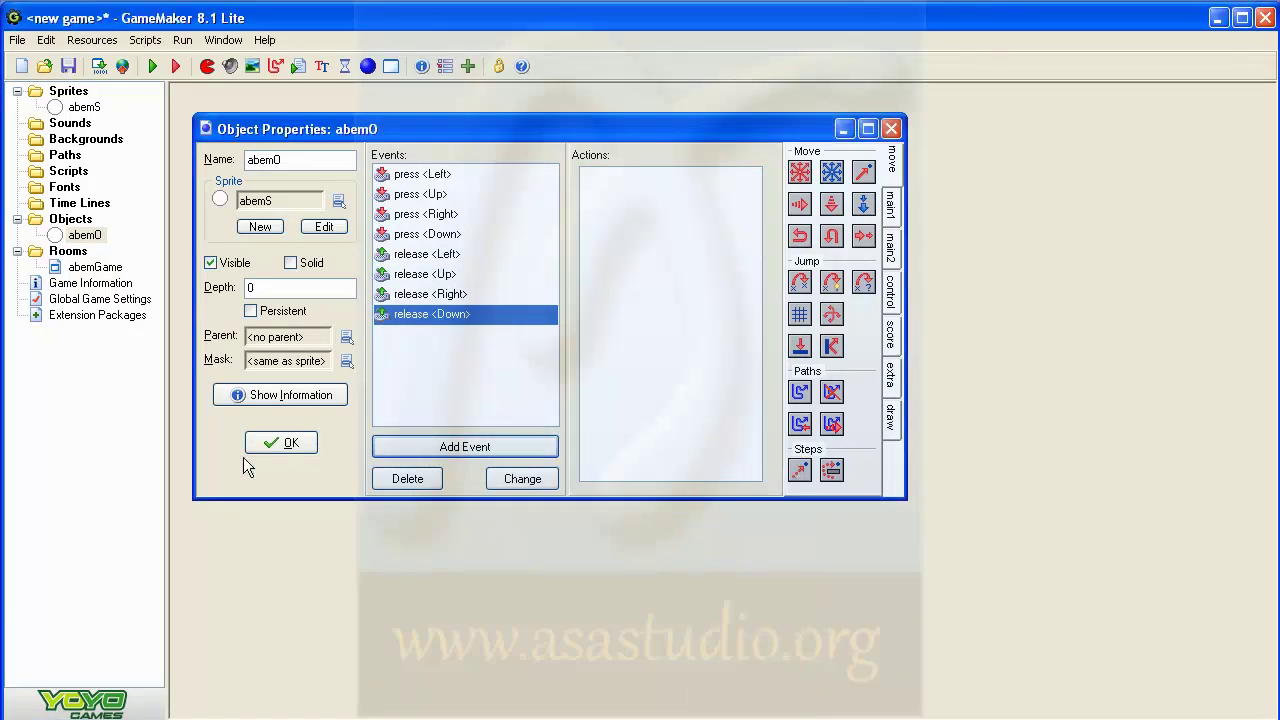
# Give the press <Up> event a Move Fixed action with the upward direction and a speed of 3
pyautogui.click(414, 195)
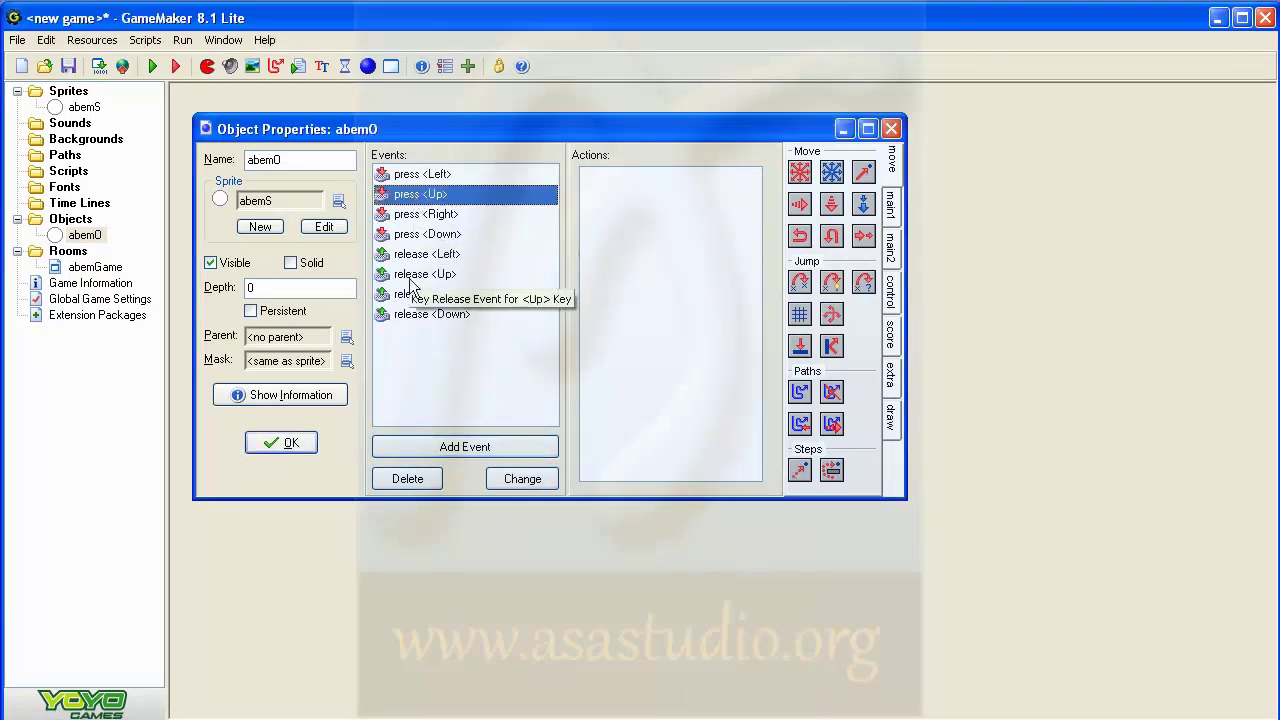
pyautogui.moveTo(808, 174); pyautogui.dragTo(661, 217)
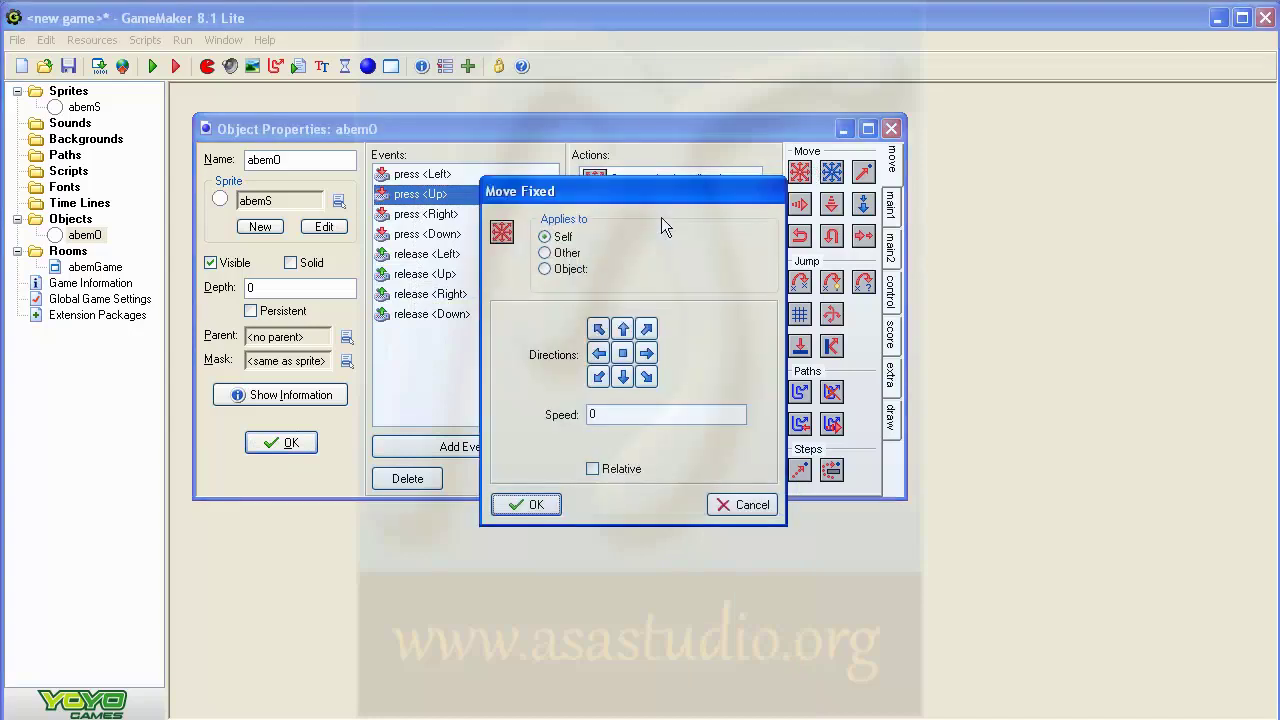
pyautogui.click(622, 328)
pyautogui.doubleClick(599, 414)
pyautogui.write('3')
pyautogui.click(527, 505)
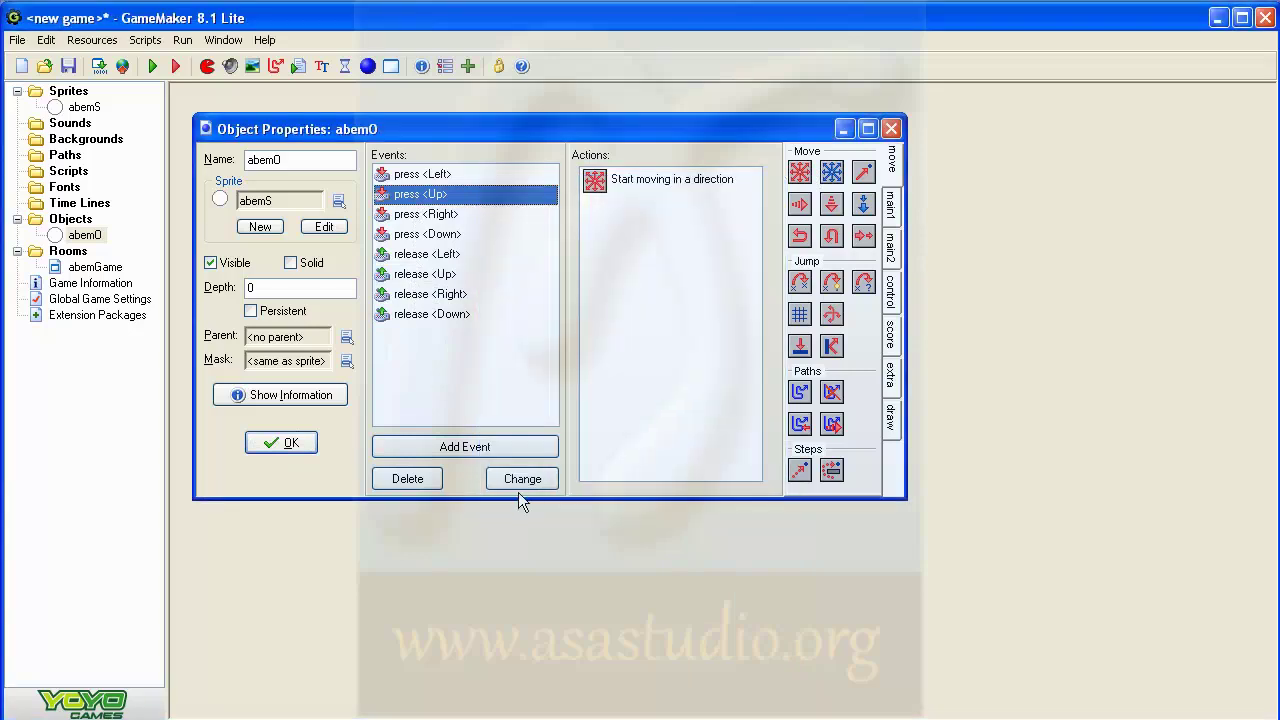
# Give the release <Up> event a Move Fixed action with the central stop direction
pyautogui.click(414, 278)
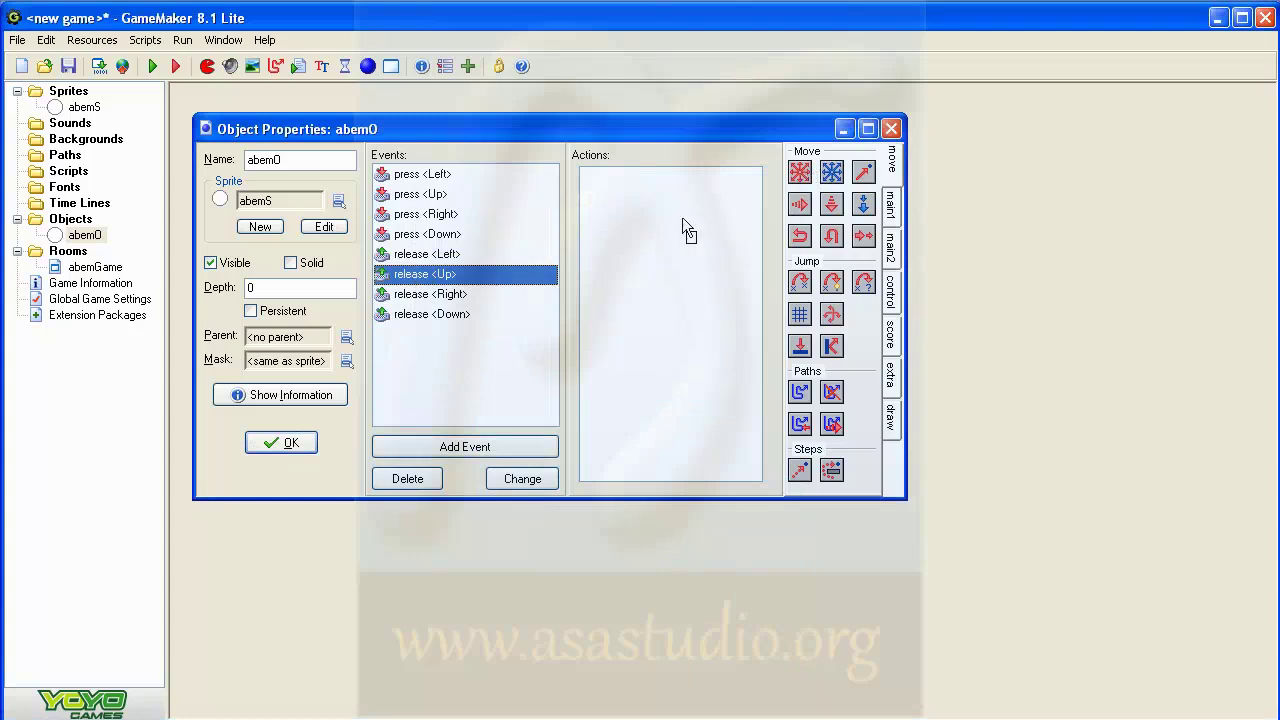
pyautogui.moveTo(701, 213); pyautogui.dragTo(701, 214)
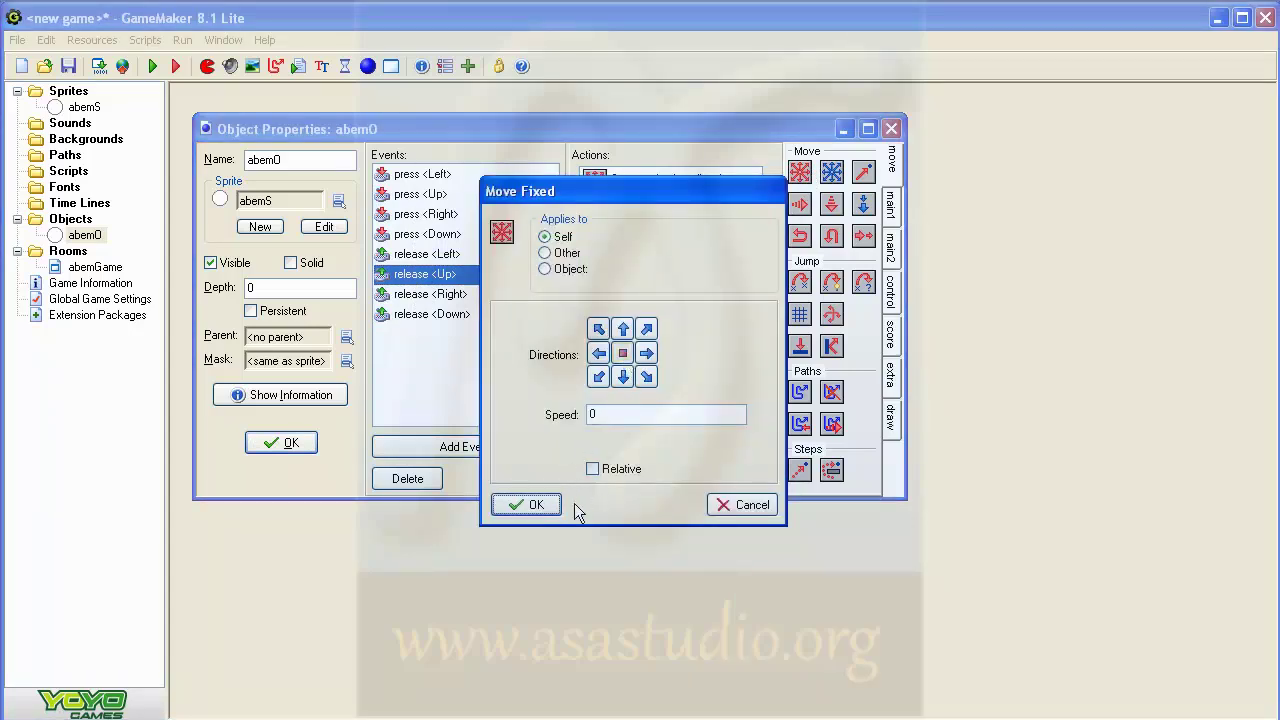
pyautogui.click(534, 505)
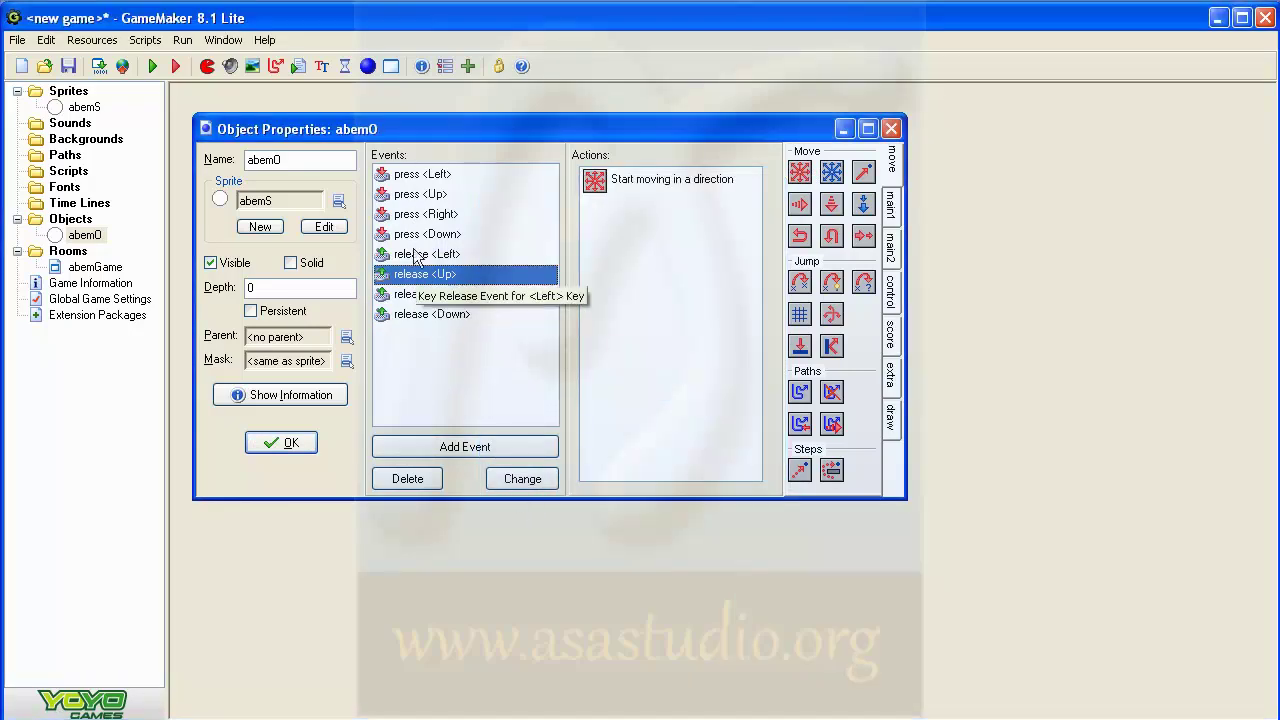
# Give the press <Down> event a Move Fixed action with the downward direction and a speed of 3
pyautogui.click(418, 240)
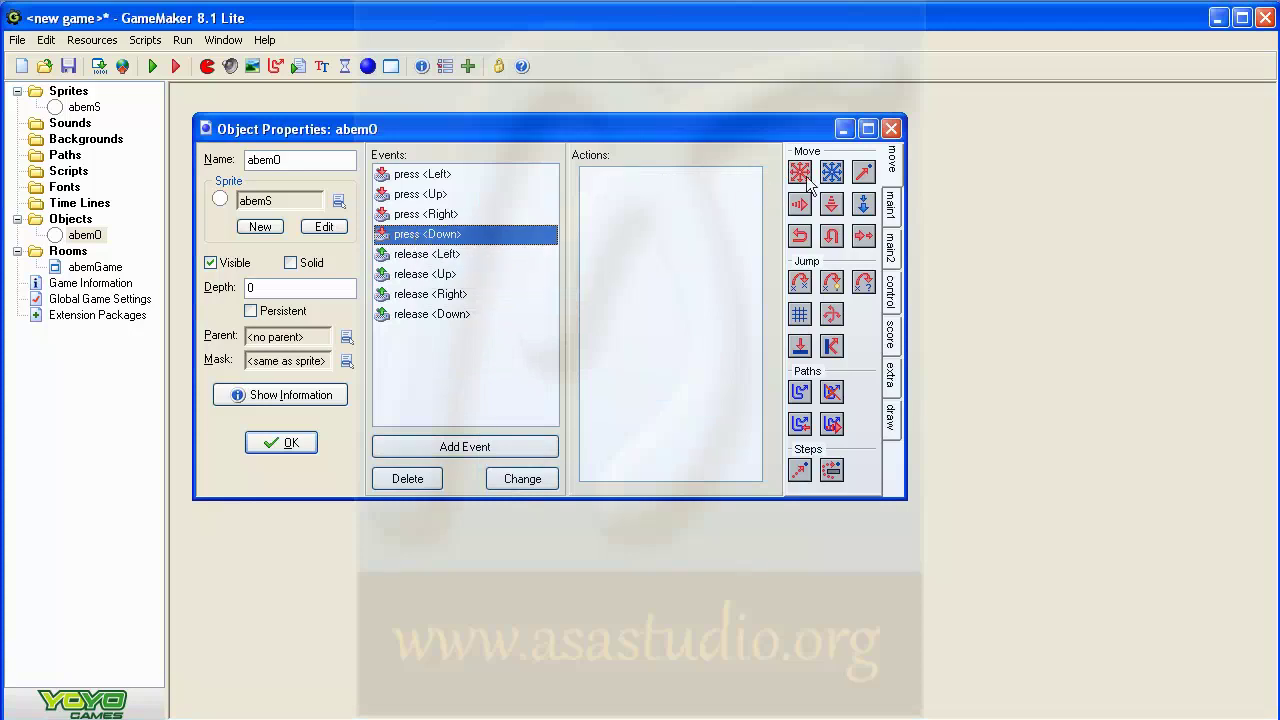
pyautogui.moveTo(800, 172); pyautogui.dragTo(661, 268)
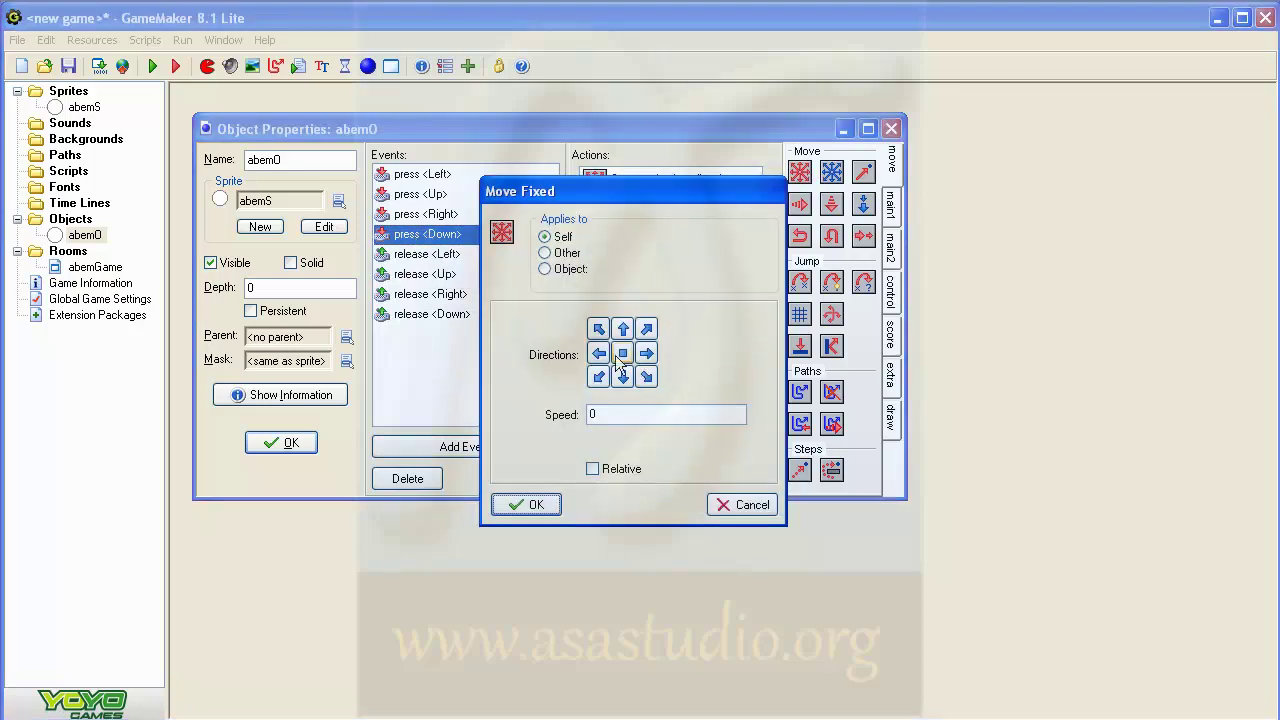
pyautogui.doubleClick(600, 414)
pyautogui.write('3')
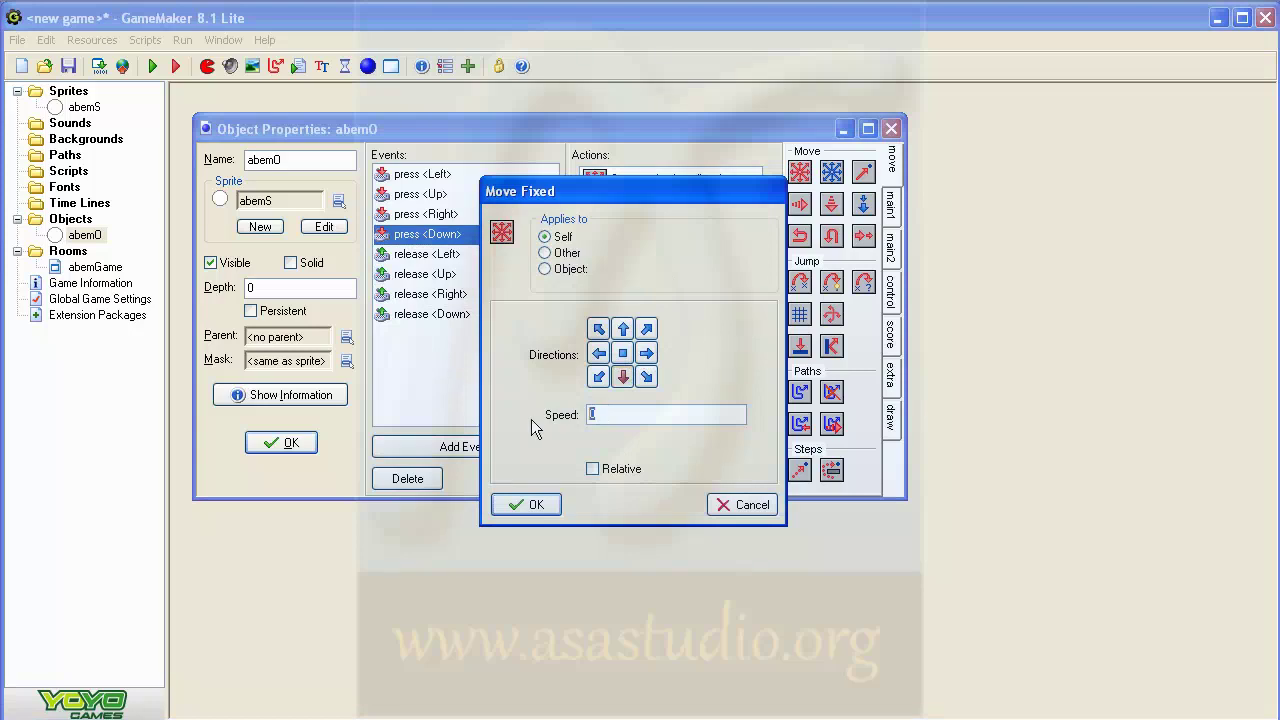
pyautogui.click(527, 504)
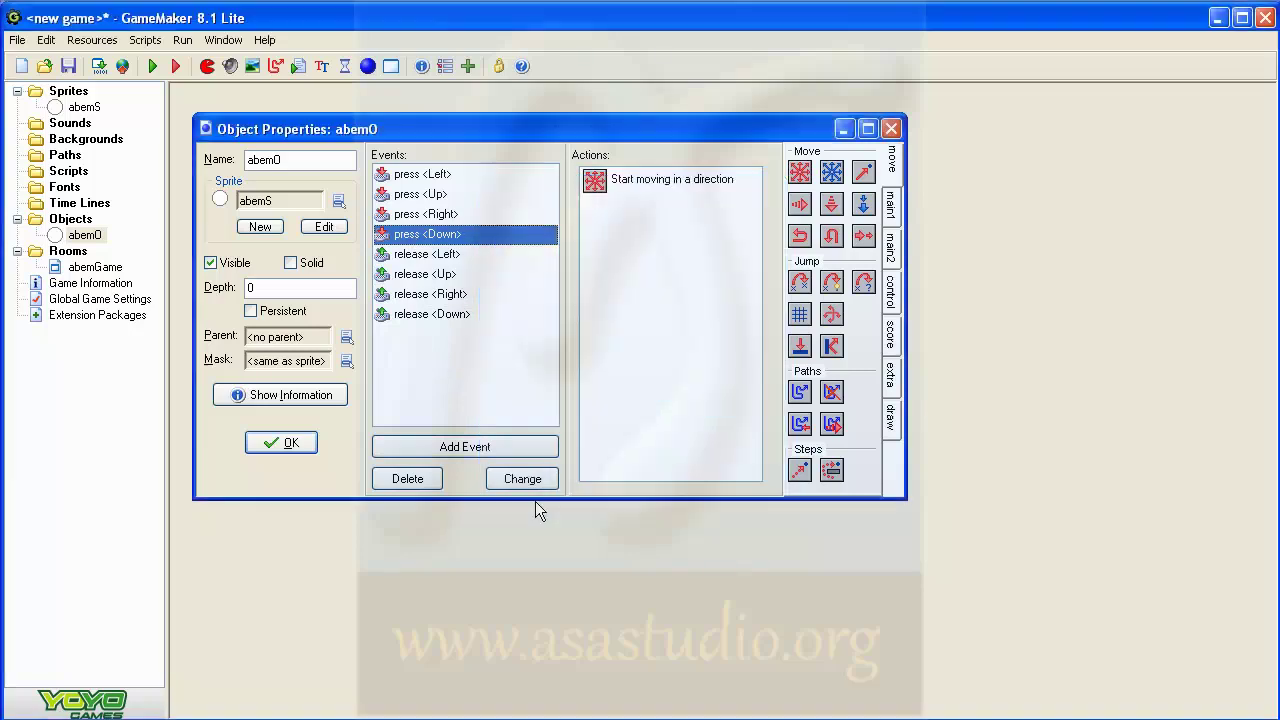
# Give the release <Down> event a Move Fixed action with the central stop direction, and save the object
pyautogui.click(428, 318)
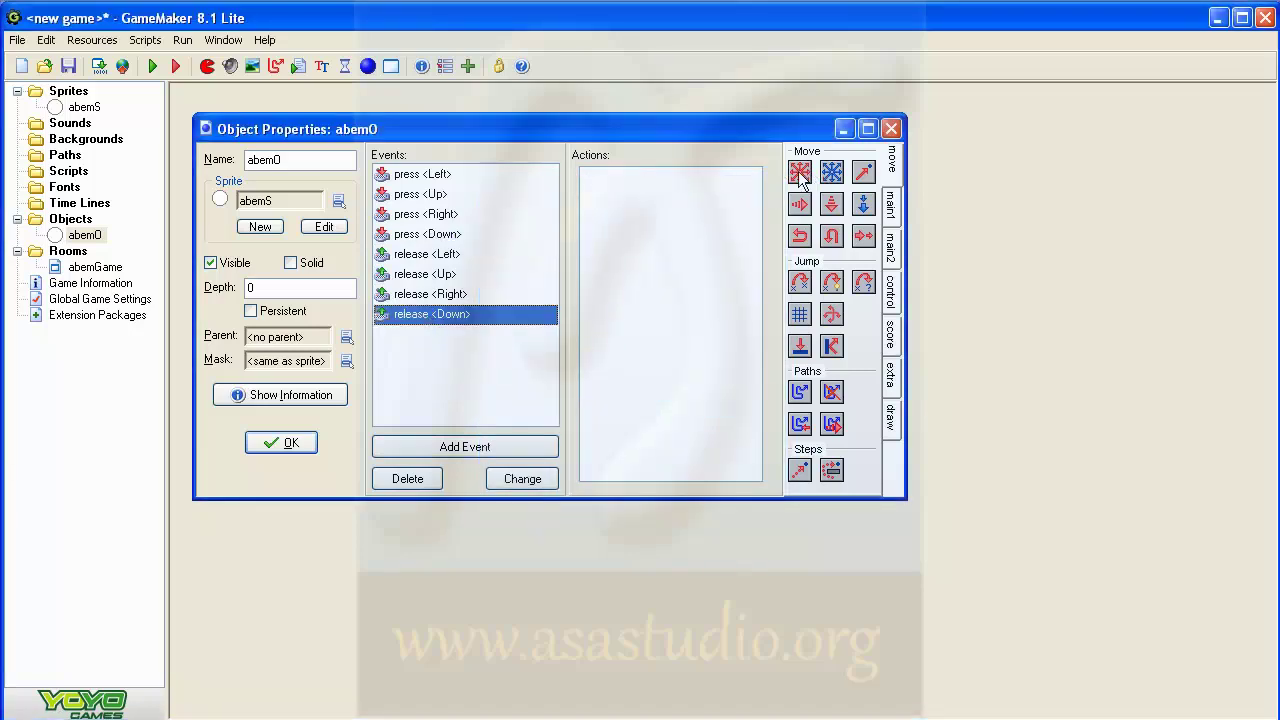
pyautogui.moveTo(697, 209); pyautogui.dragTo(697, 210)
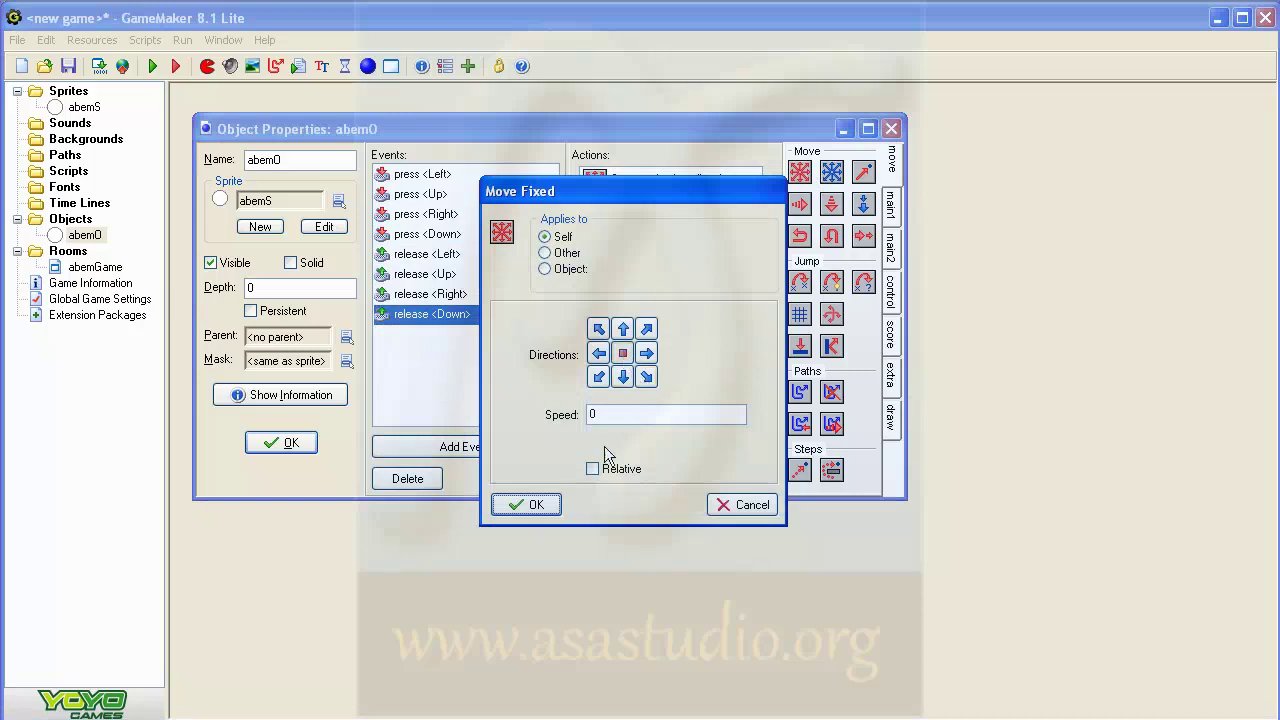
pyautogui.click(532, 505)
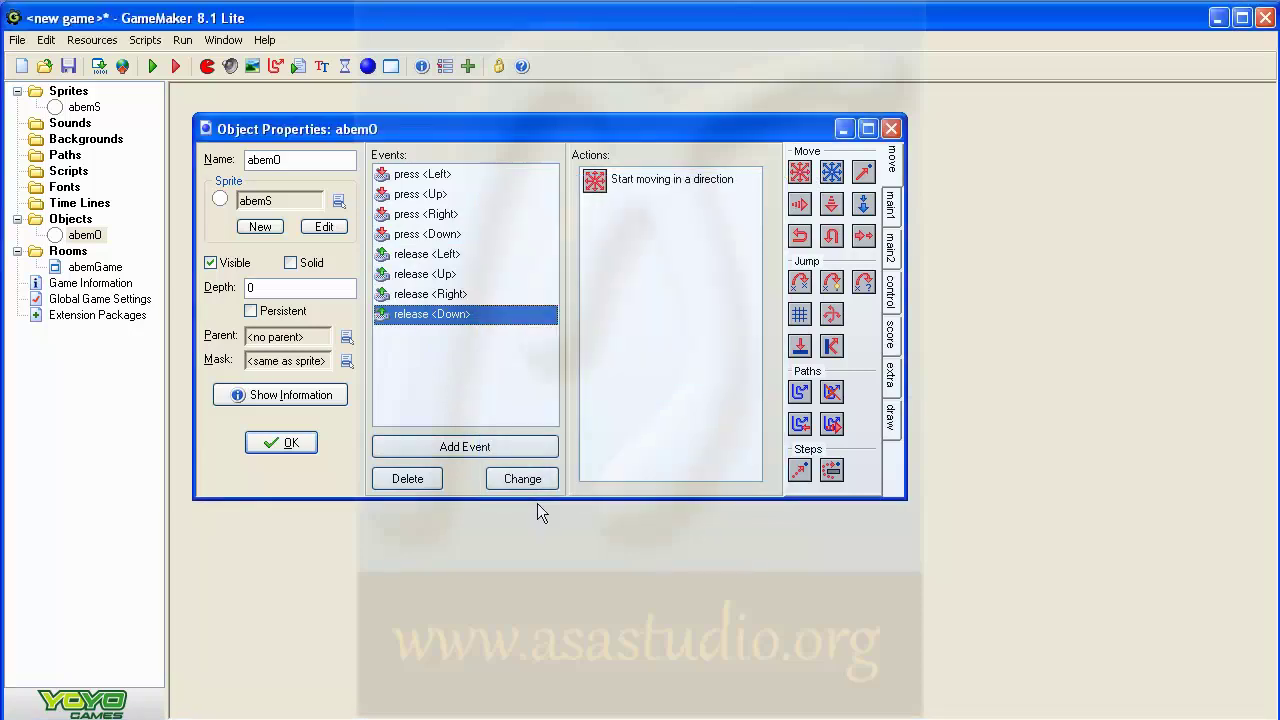
pyautogui.click(285, 443)
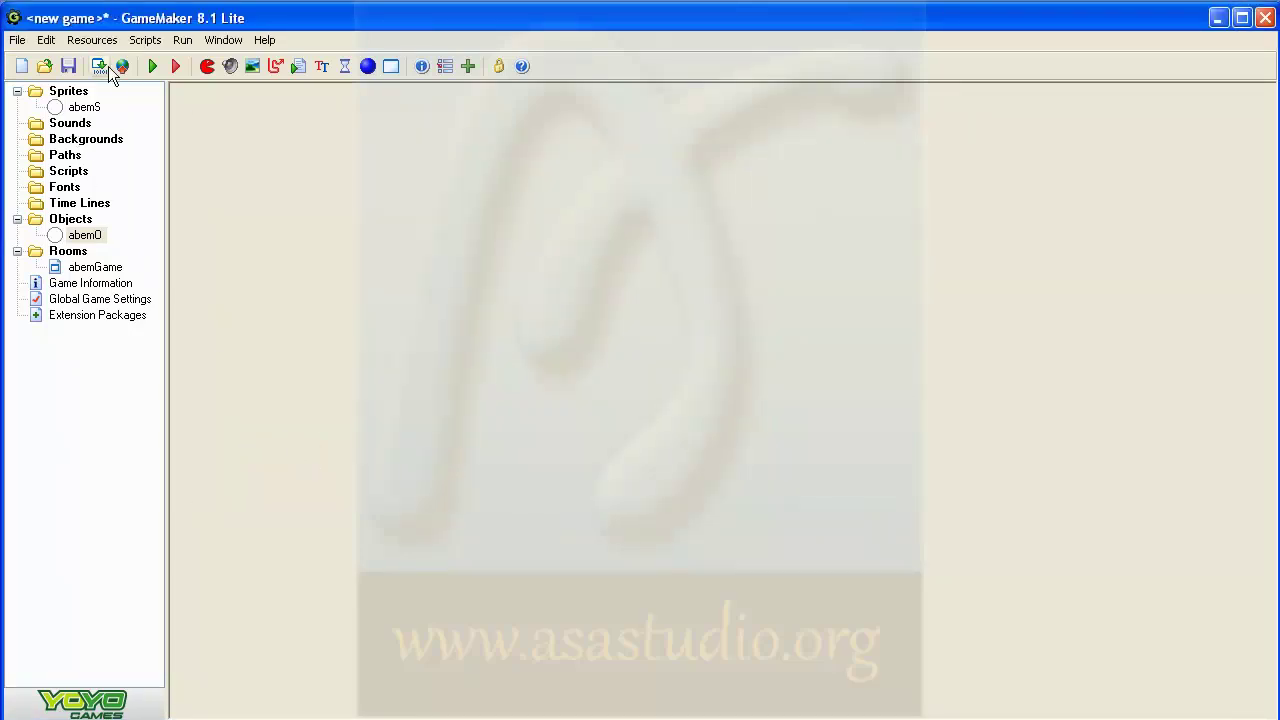
# Run the game and test moving the ball left, right, up and down, ending at the room's upper edge
pyautogui.click(154, 66)
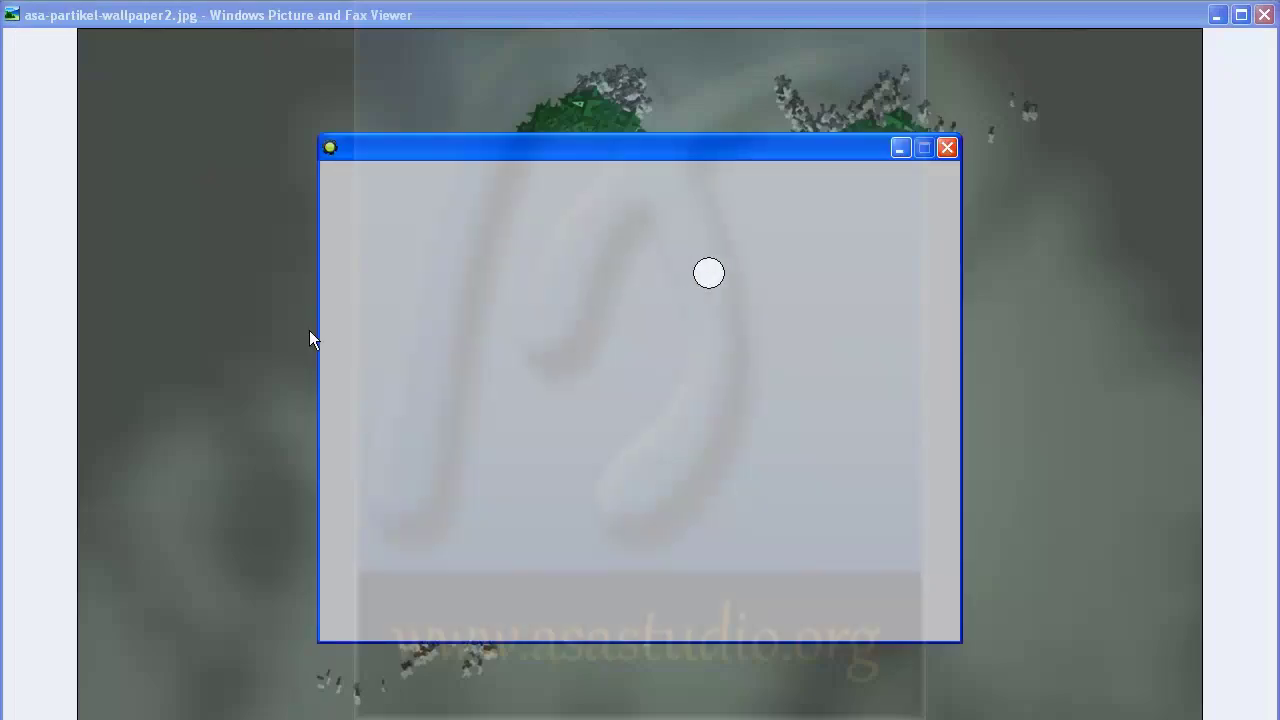
pyautogui.press('Down')
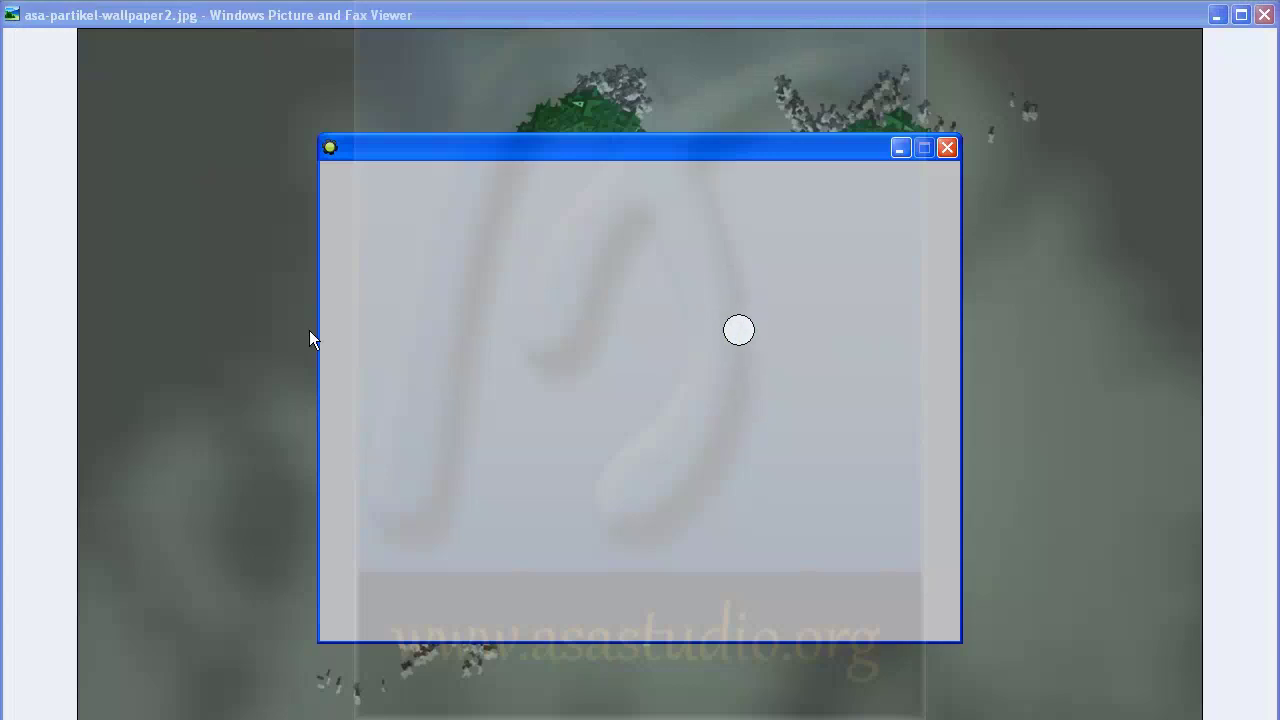
pyautogui.press('Left')
pyautogui.press('Up')
pyautogui.press('Down')
pyautogui.press('Right')
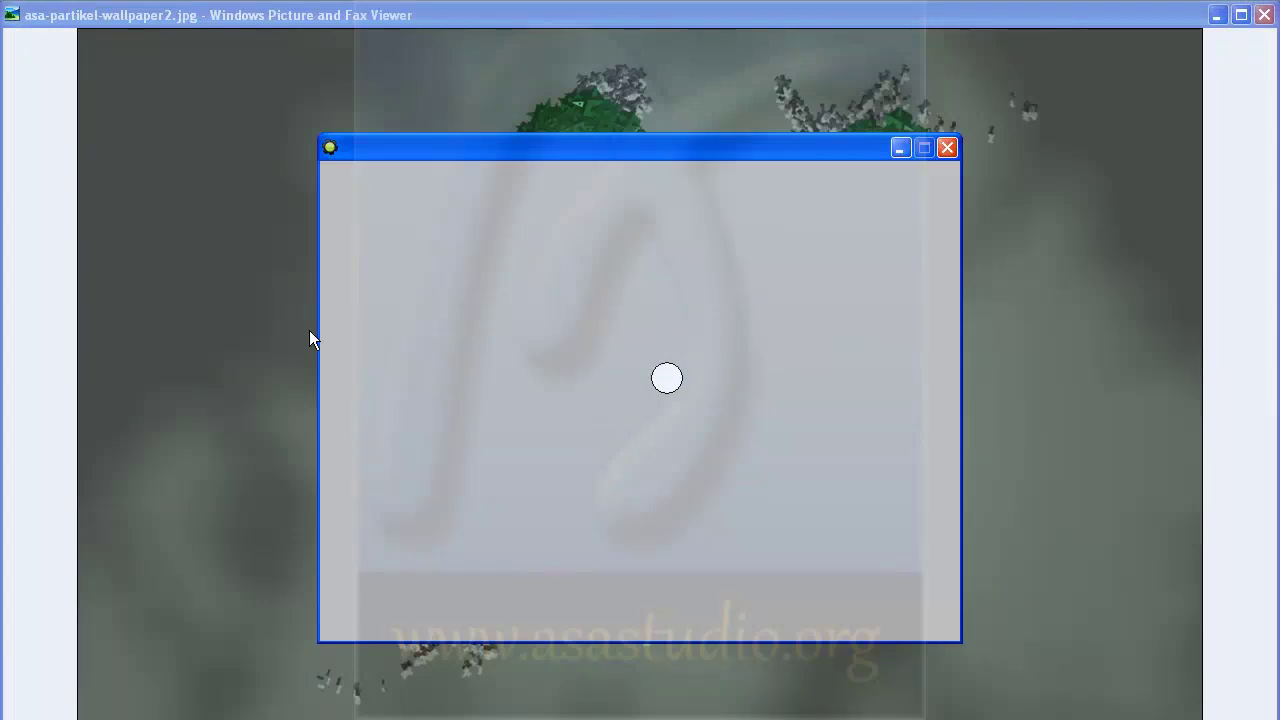
pyautogui.press('Left')
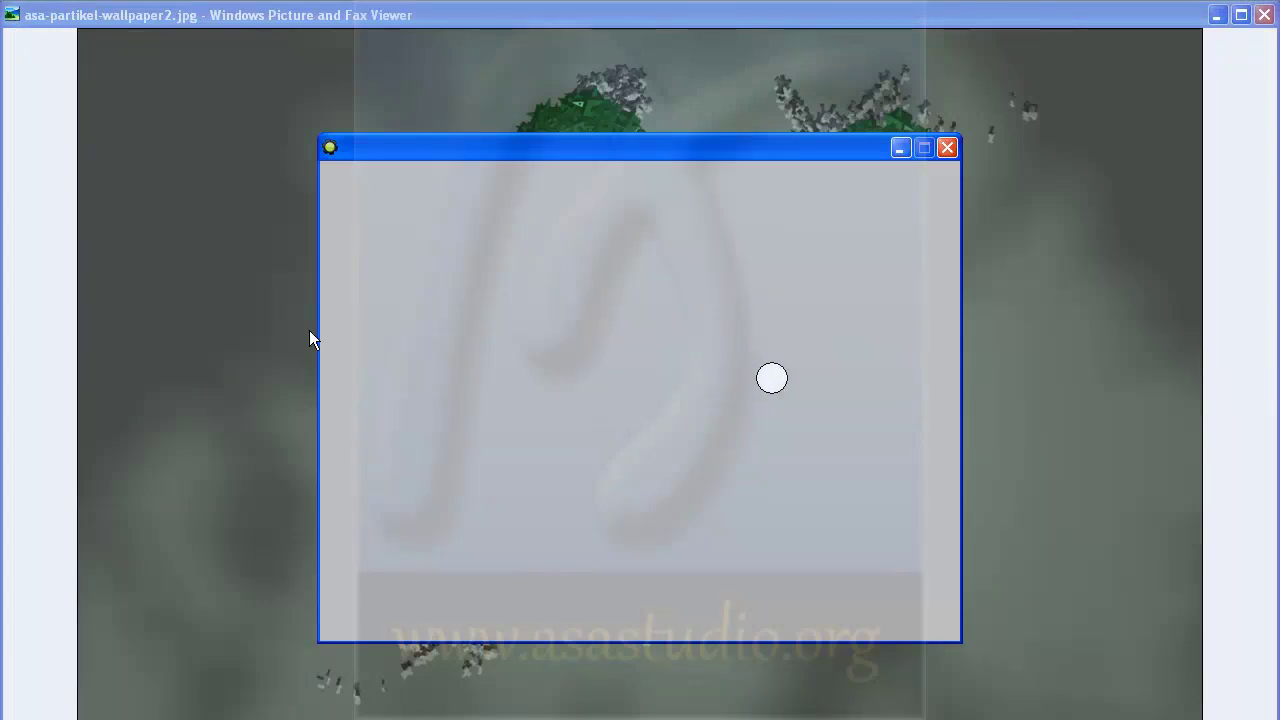
pyautogui.press('Up')
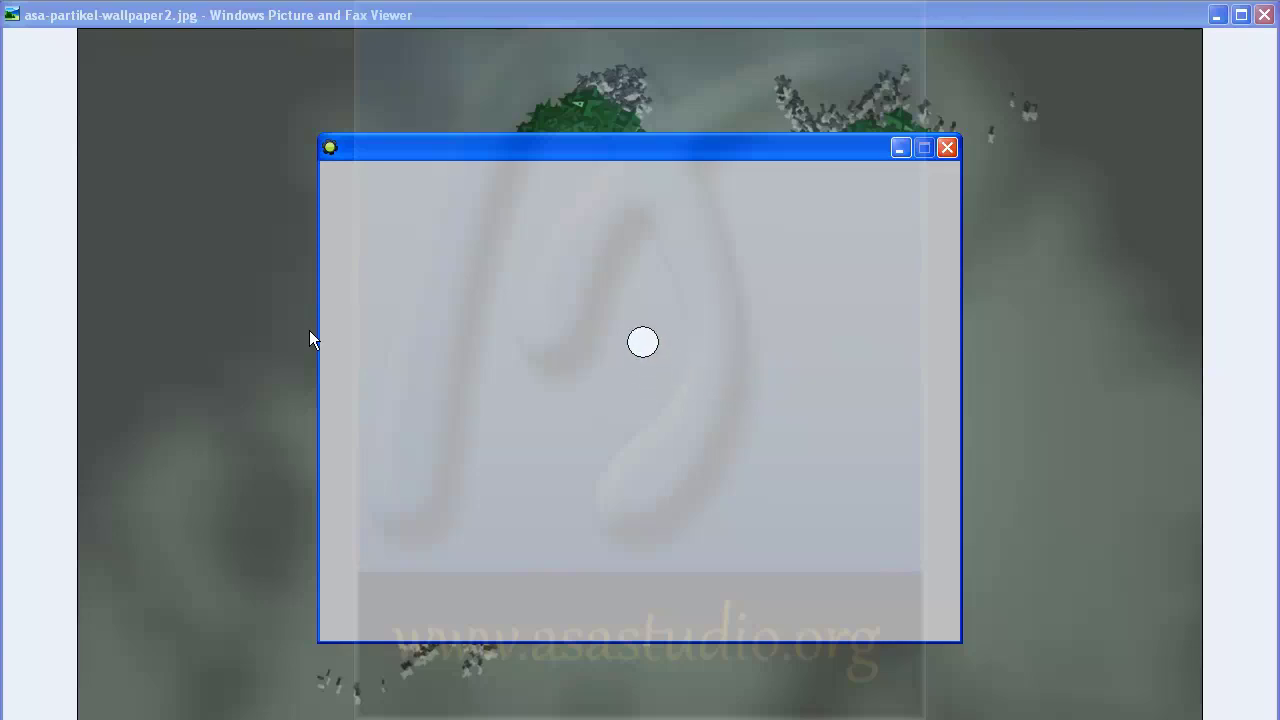
pyautogui.press('Down')
pyautogui.press('Right')
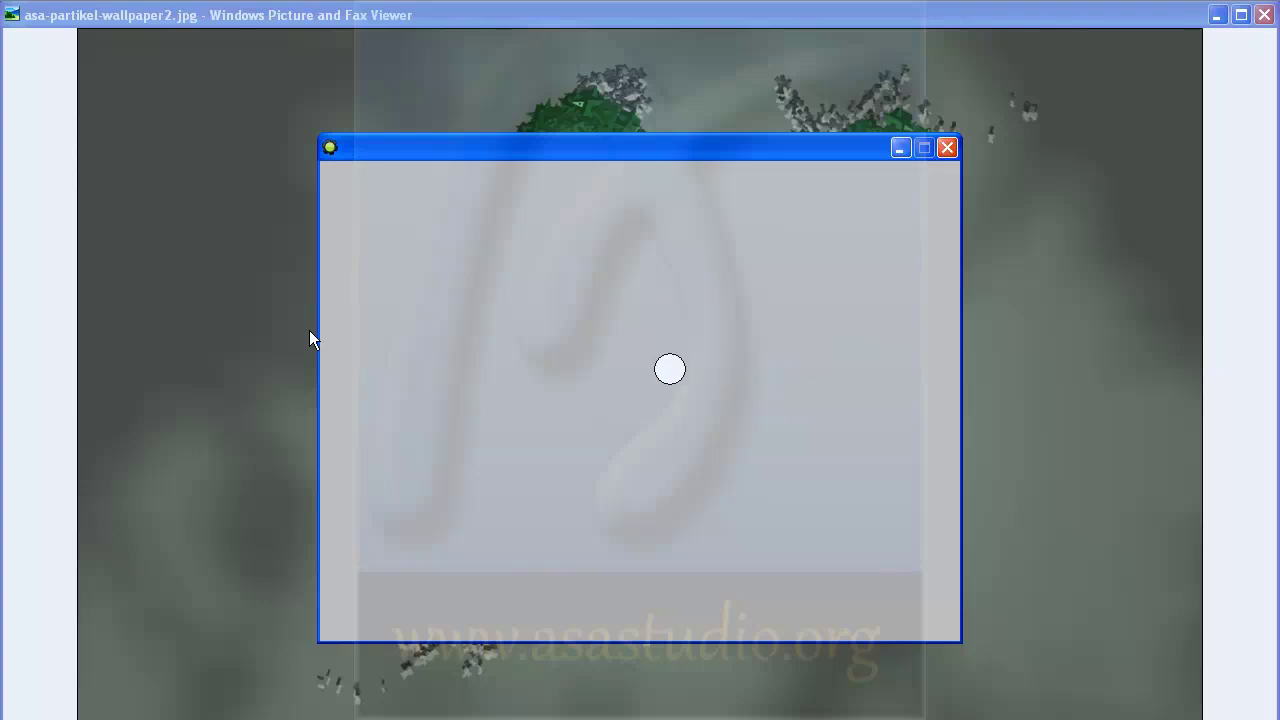
pyautogui.press('Left')
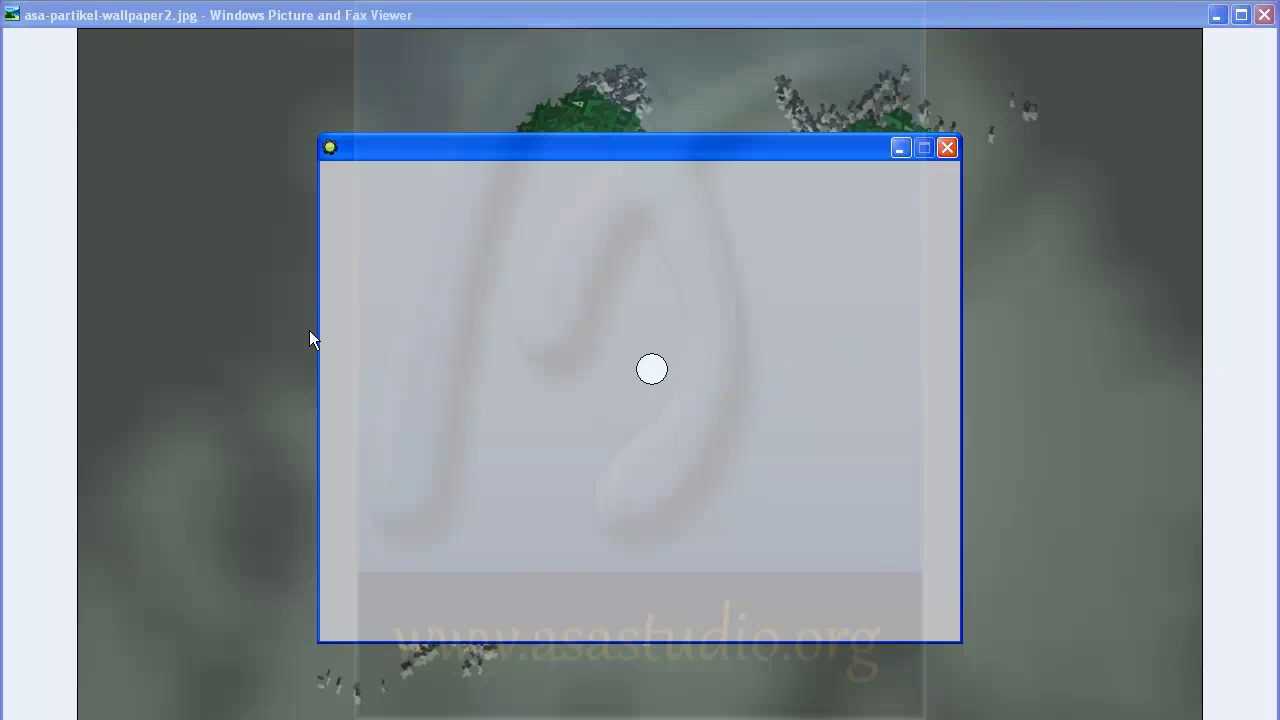
pyautogui.press('Down')
pyautogui.press('Up')
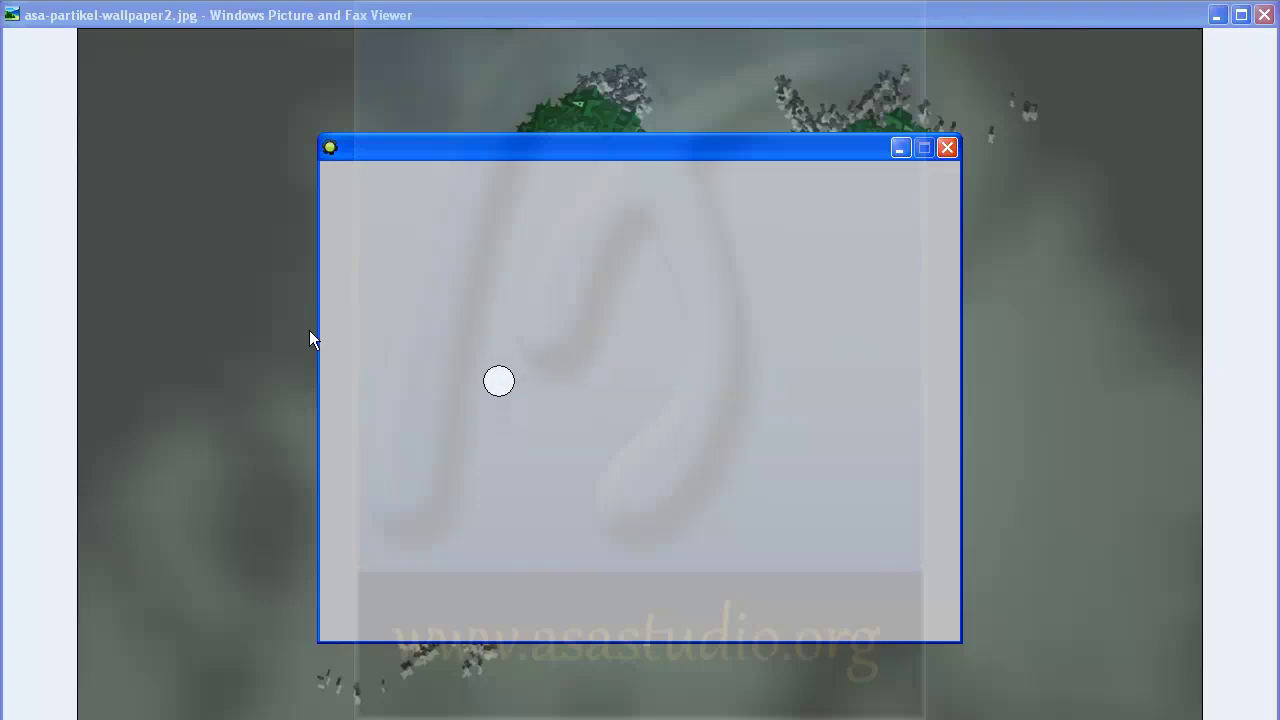
pyautogui.press('Right')
pyautogui.press('Up')
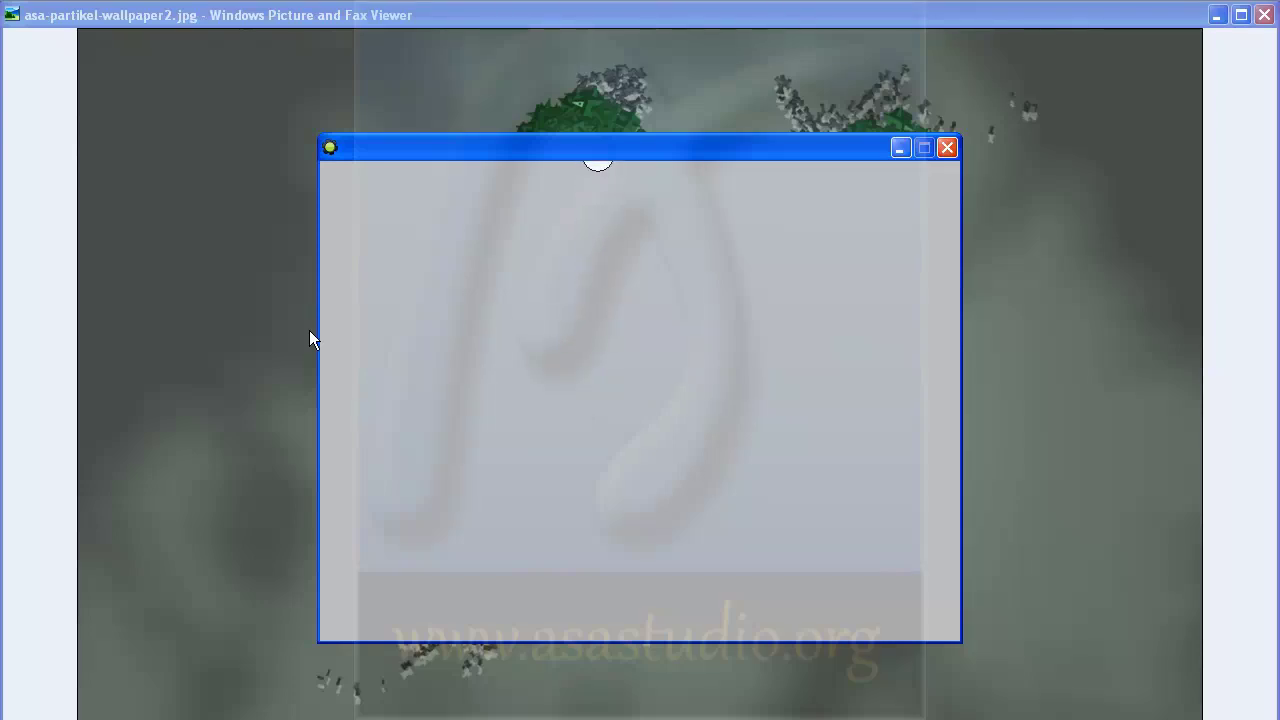
pyautogui.press('Up')
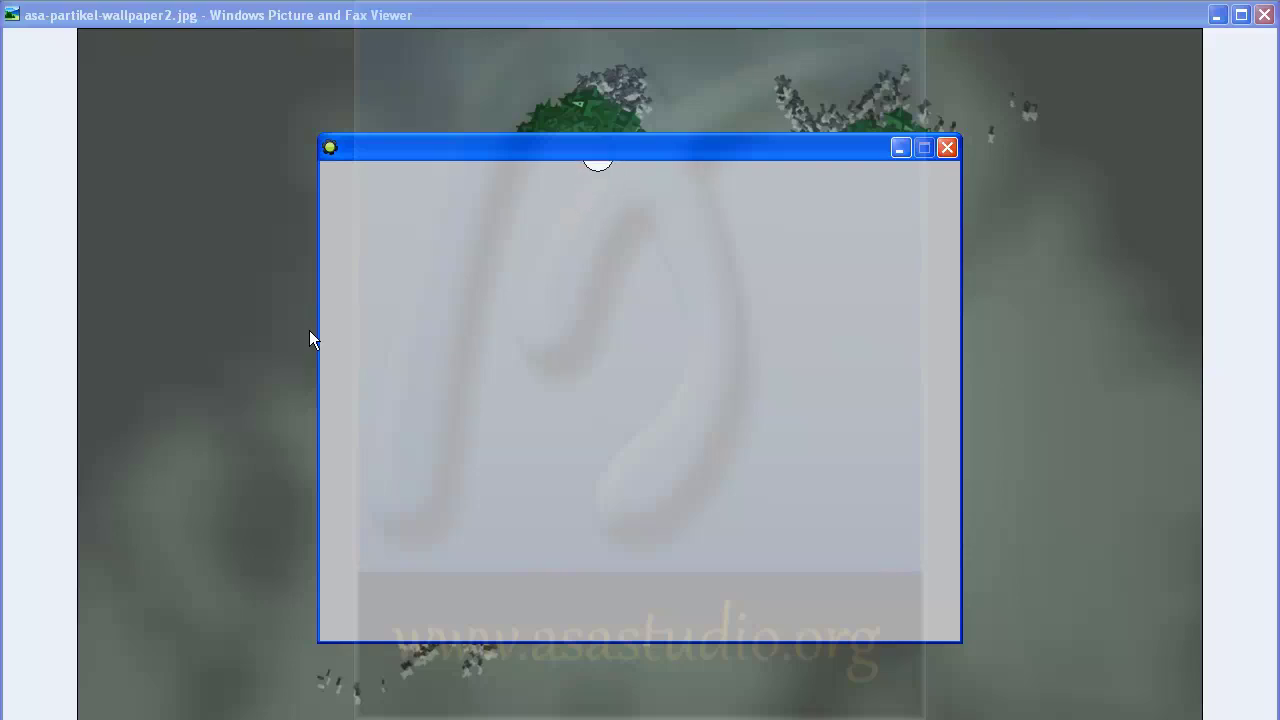